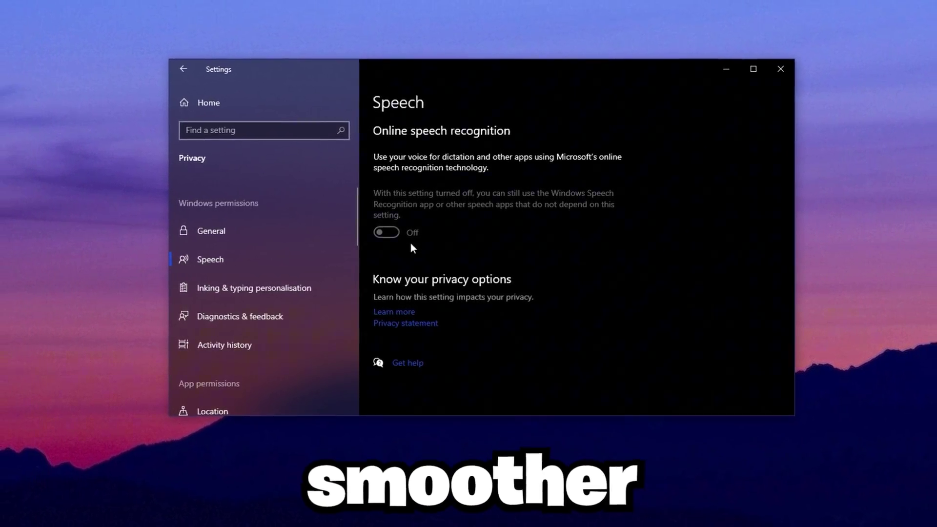
# - Keep online speech recognition off and go to the Inking & typing personalisation privacy page
pyautogui.click(297, 286)
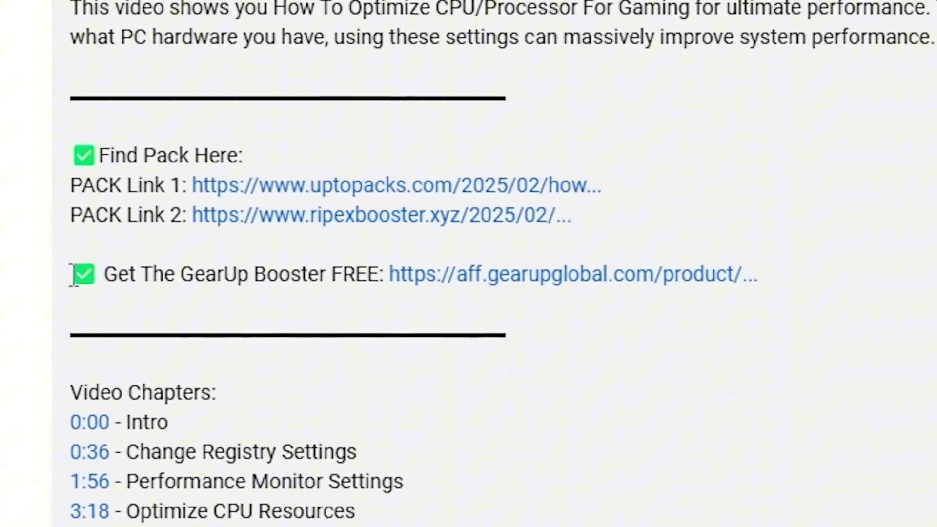
# - Select the 'Get The GearUp Booster FREE' line in the YouTube video description
pyautogui.moveTo(73, 278); pyautogui.dragTo(603, 278)
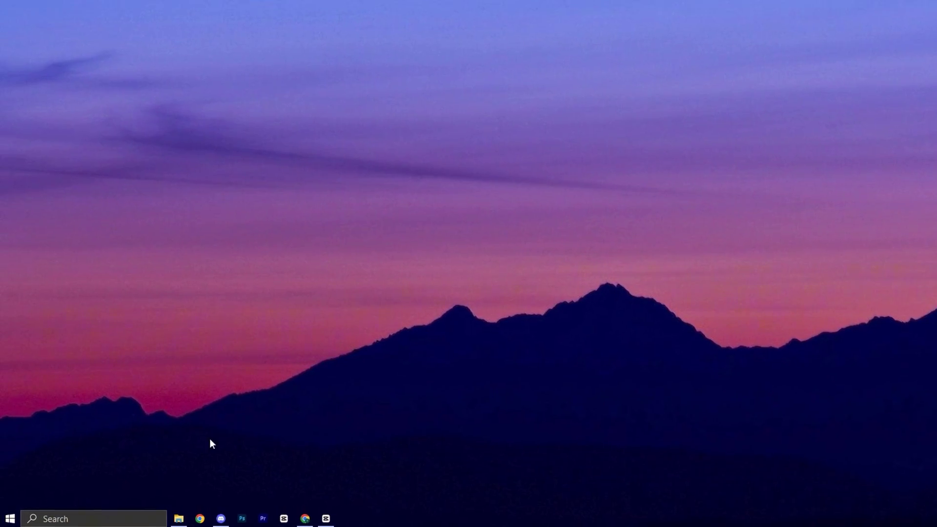
# - Run Registry Editor as administrator and navigate to the Control\PriorityControl key
pyautogui.press('super+s')
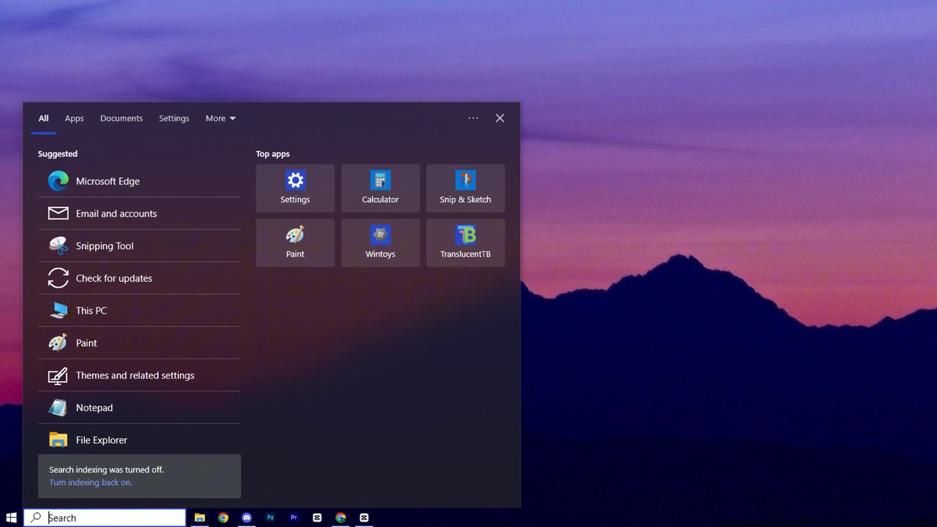
pyautogui.write('reg')
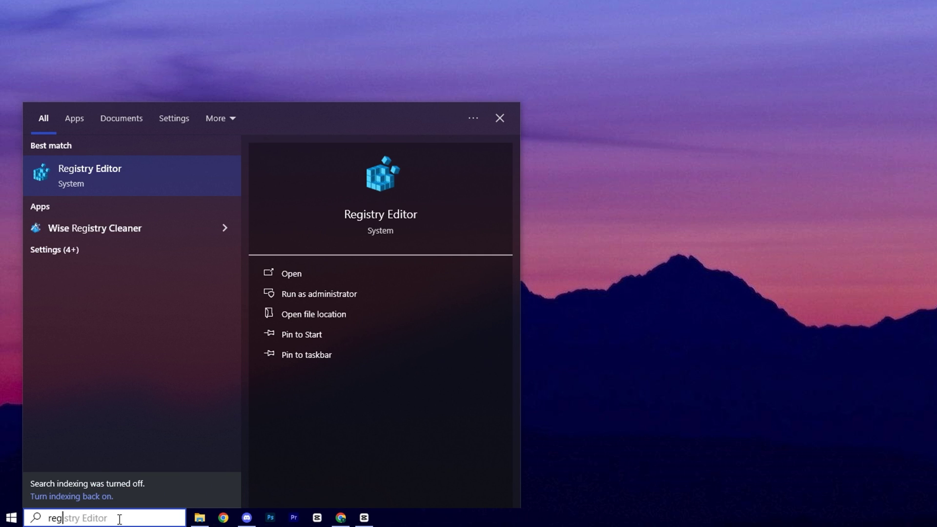
pyautogui.rightClick(147, 170)
pyautogui.click(165, 179)
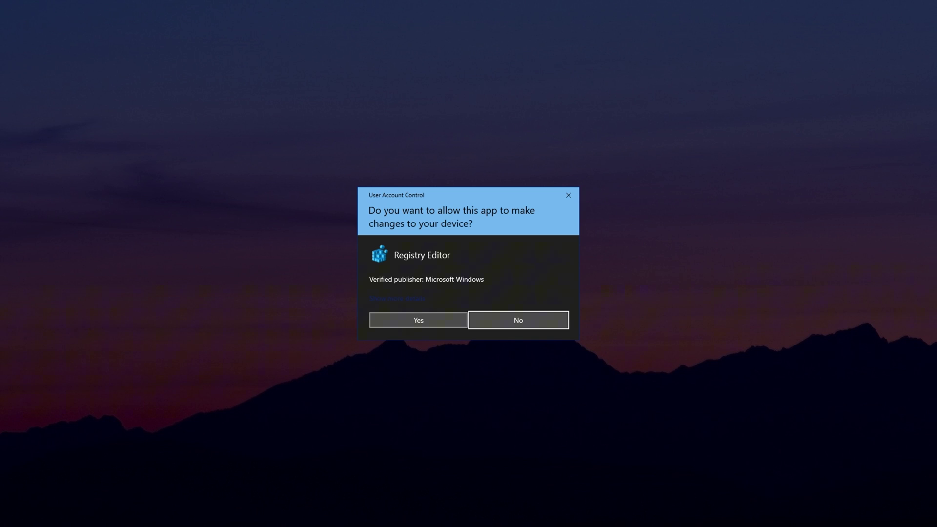
pyautogui.click(400, 321)
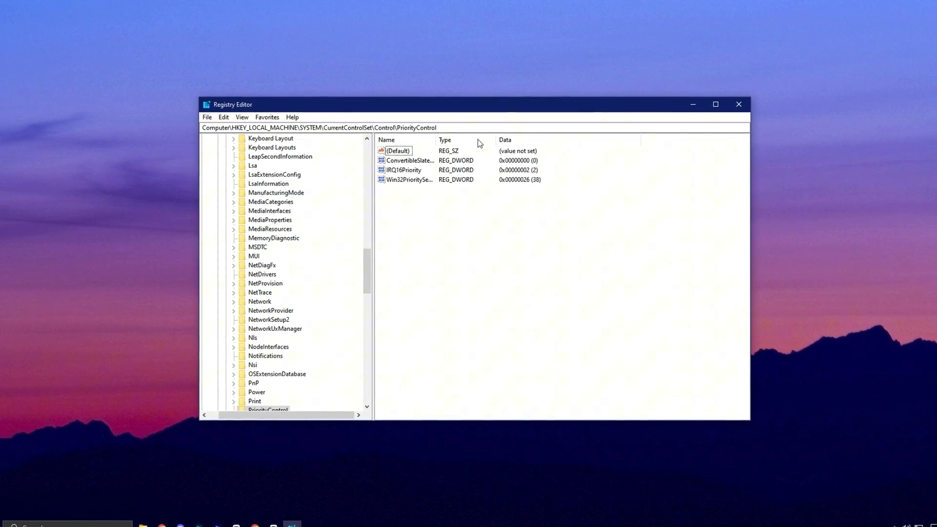
pyautogui.hotkey('ctrl', 'l')
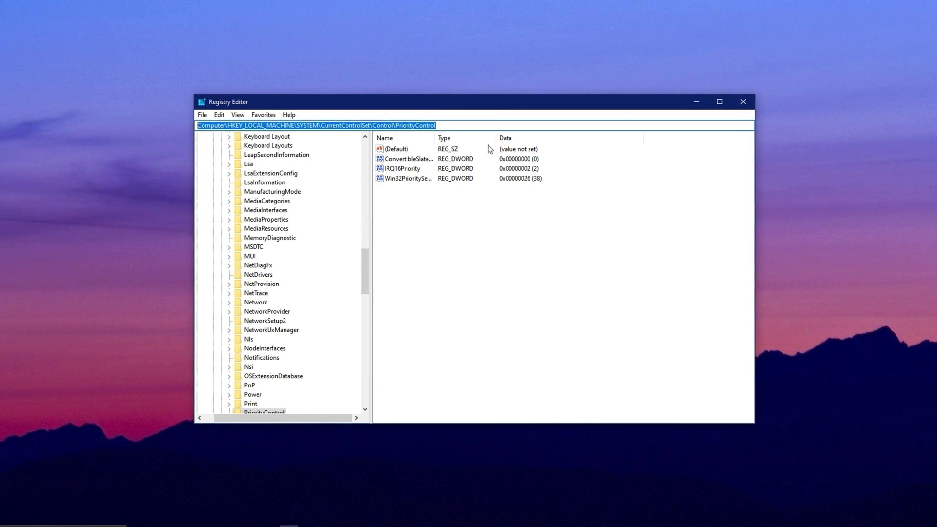
pyautogui.click(445, 122)
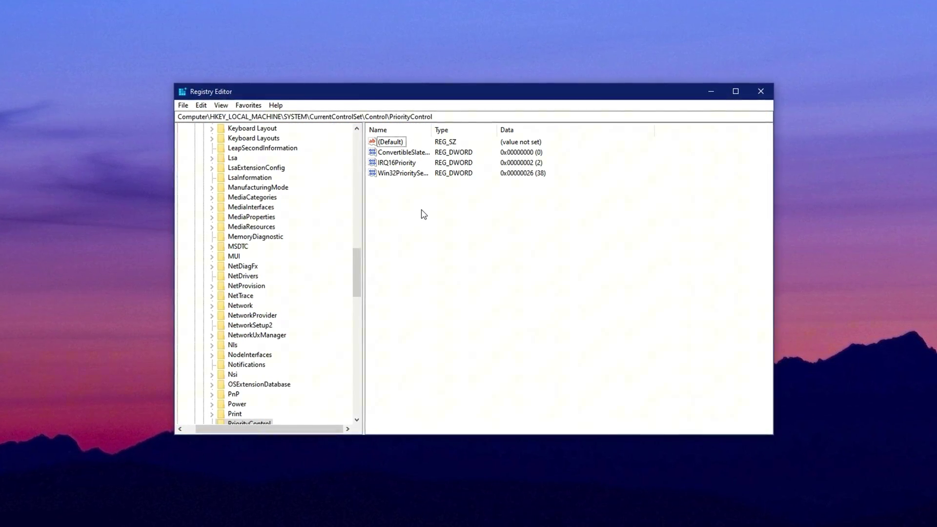
# - Change Win32PrioritySeparation's value data to 26 in hexadecimal
pyautogui.click(393, 173)
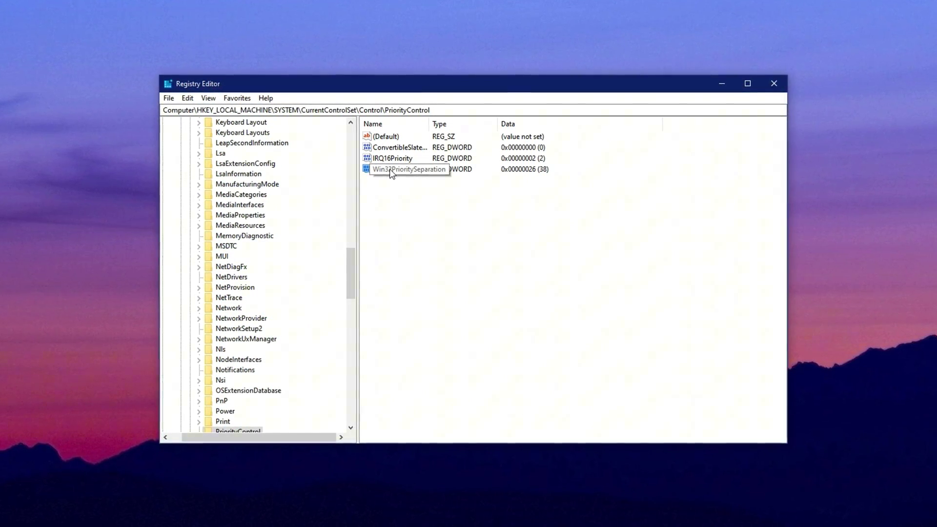
pyautogui.rightClick(390, 171)
pyautogui.click(420, 178)
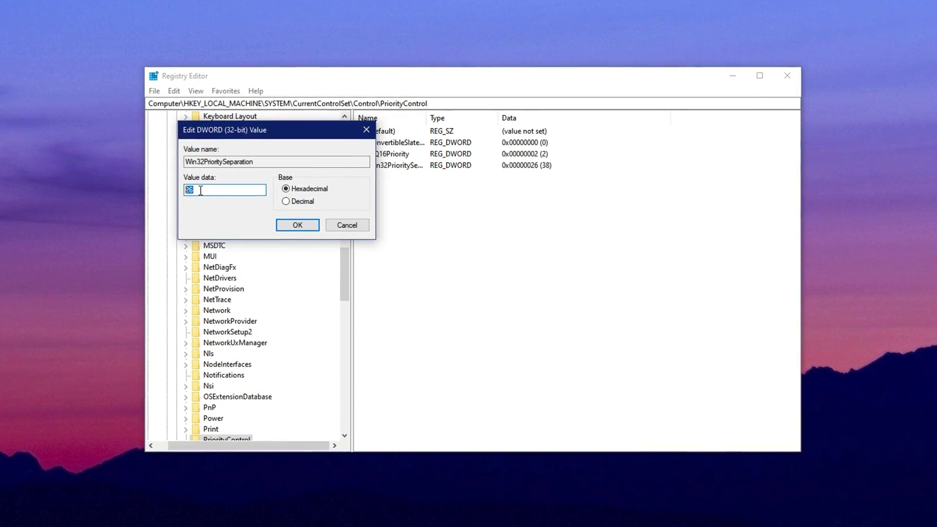
pyautogui.click(201, 190)
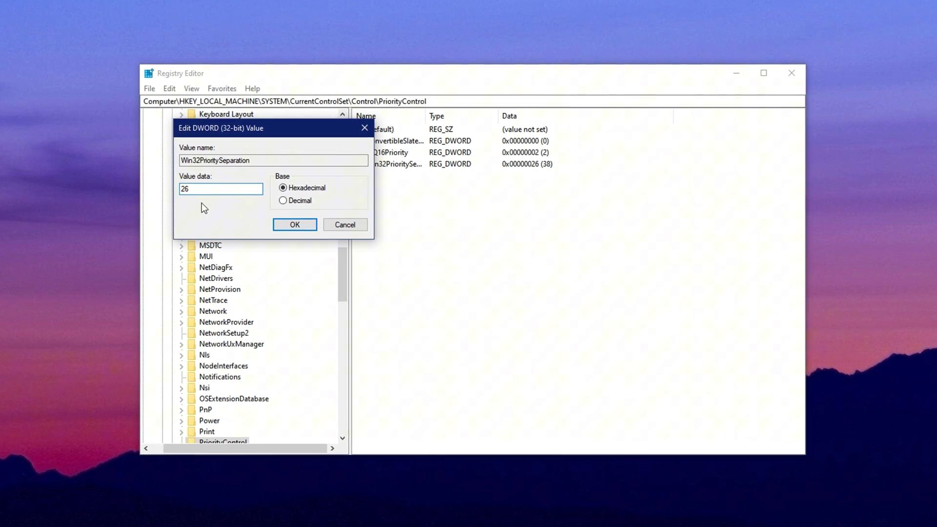
pyautogui.click(292, 224)
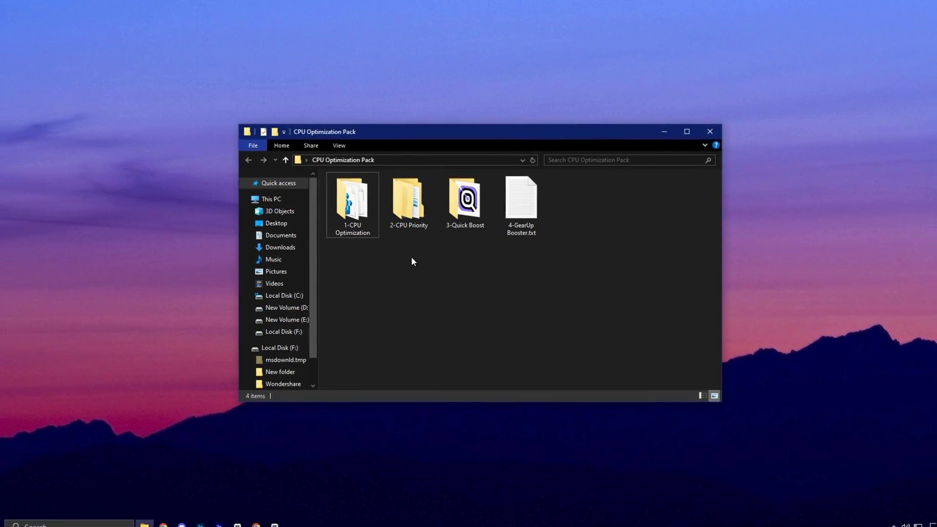
pyautogui.click(256, 524)
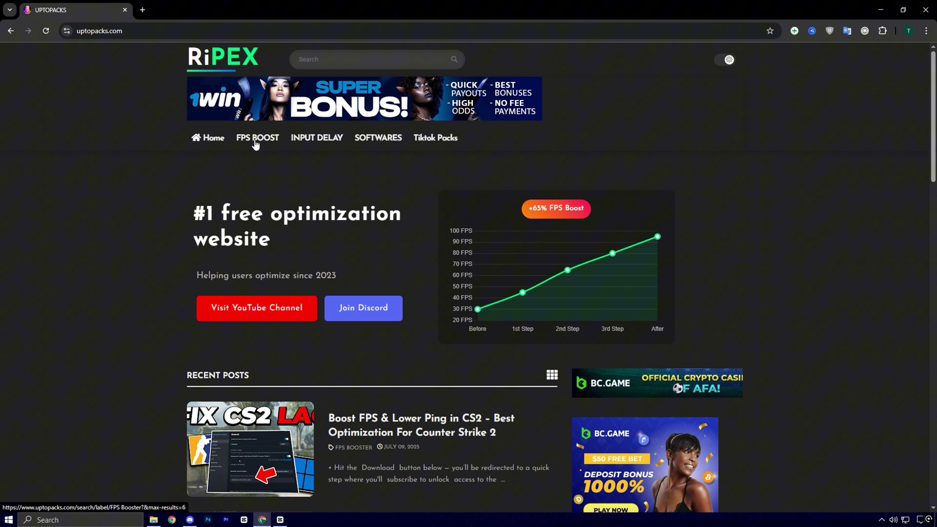
pyautogui.scroll(-5, 320, 415)
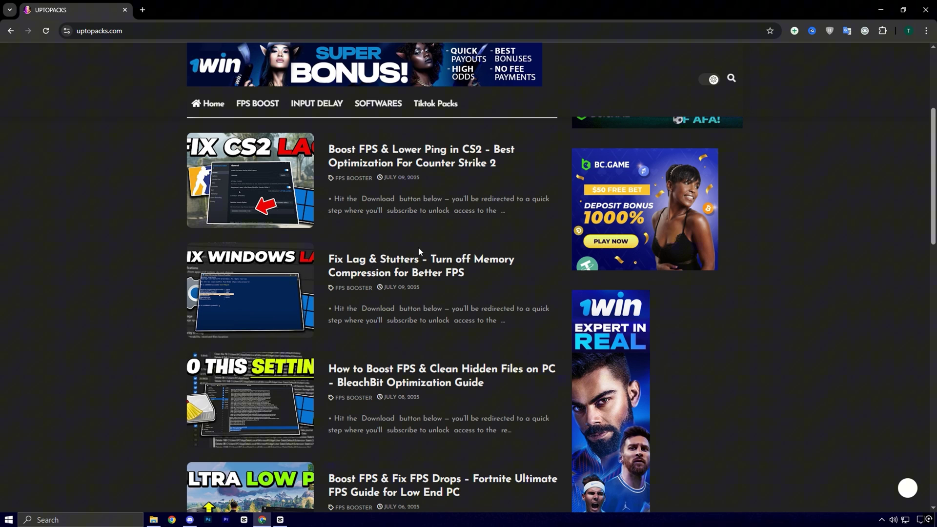
pyautogui.scroll(-1, 419, 253)
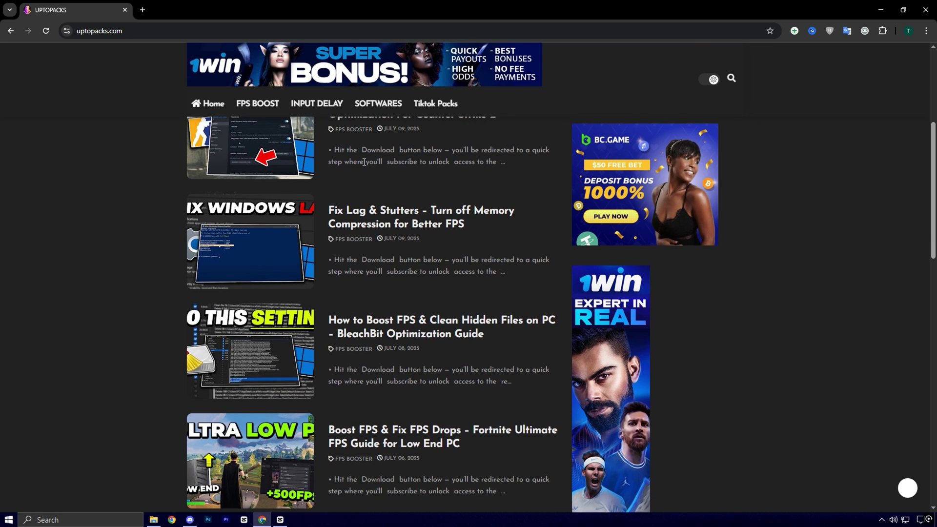
pyautogui.scroll(2, 374, 217)
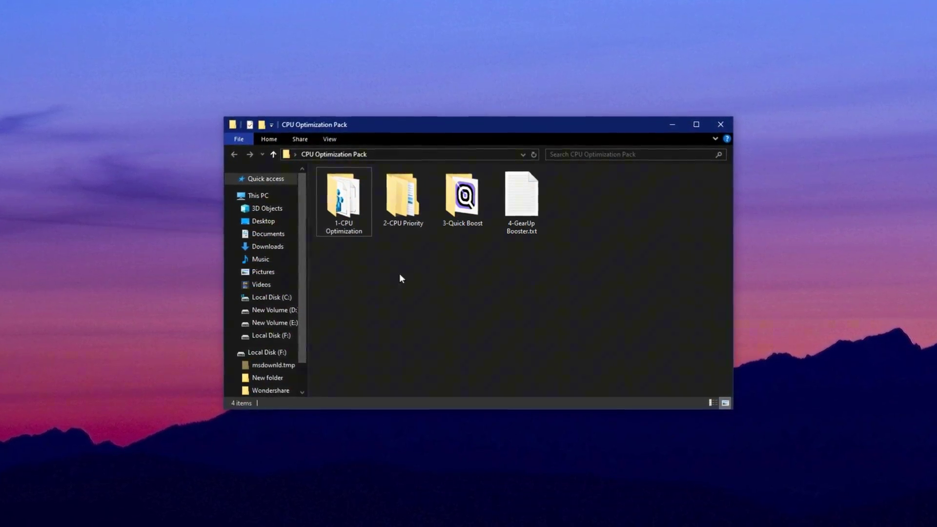
# - Open the 1-CPU Optimization folder and select all six .reg files in it
pyautogui.click(332, 204)
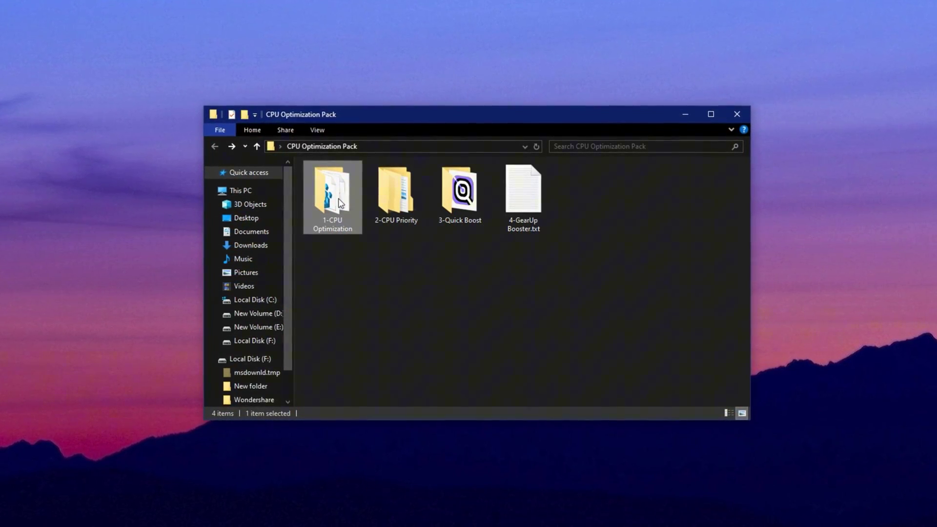
pyautogui.doubleClick(340, 203)
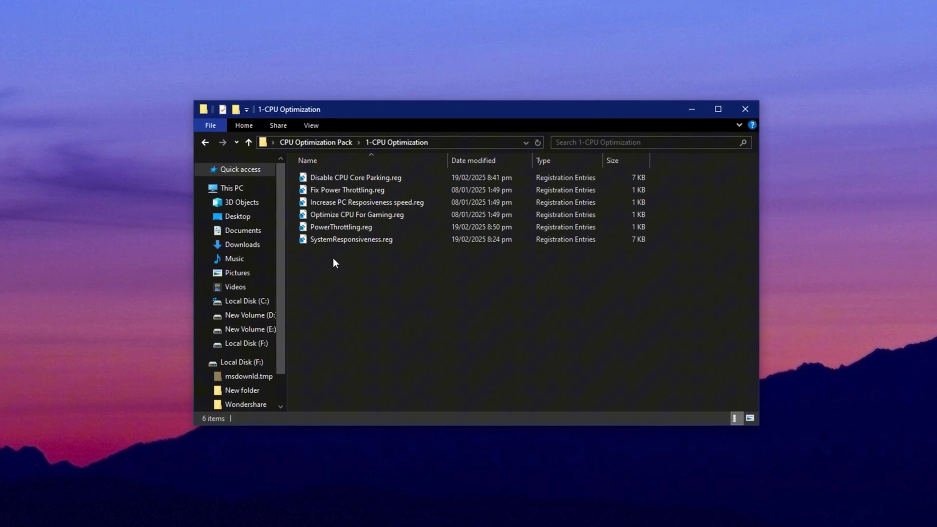
pyautogui.hotkey('ctrl', 'a')
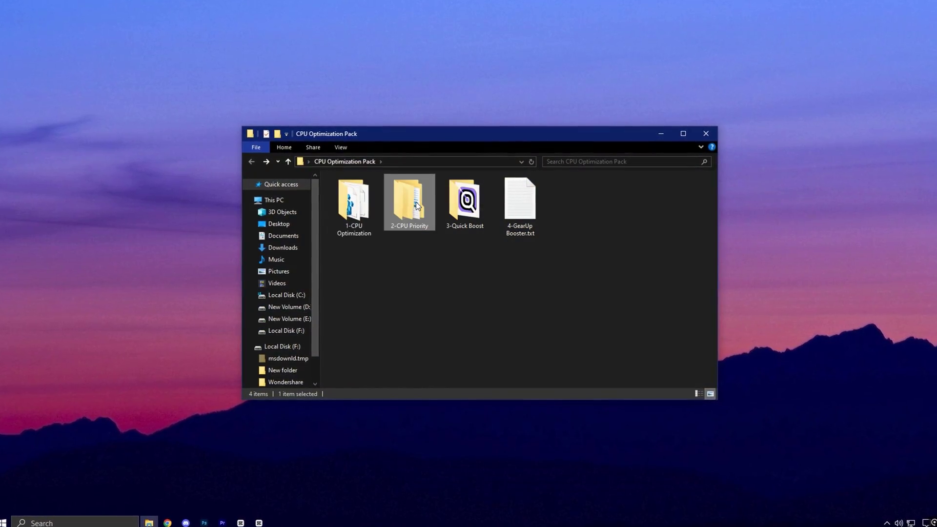
# - In 2-CPU Priority, inspect Intel Priority.reg inside the INTEL folder
pyautogui.doubleClick(413, 197)
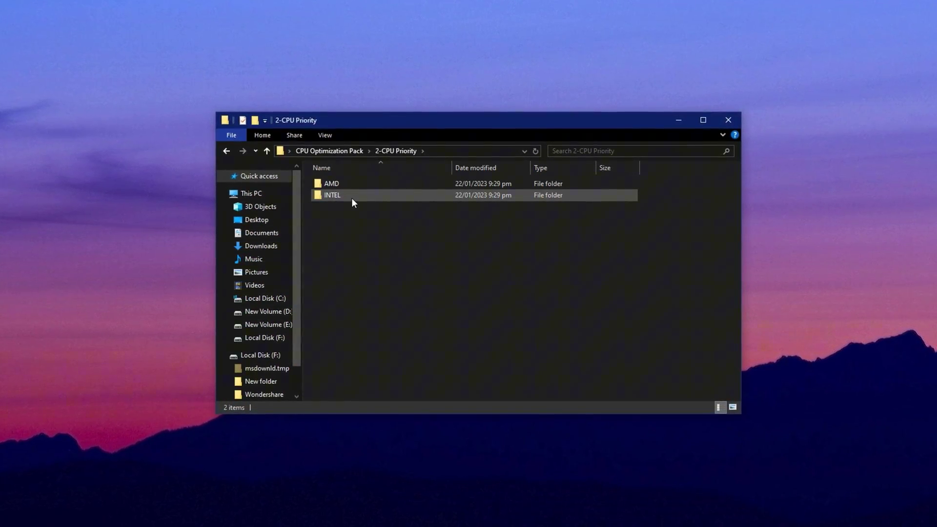
pyautogui.click(357, 183)
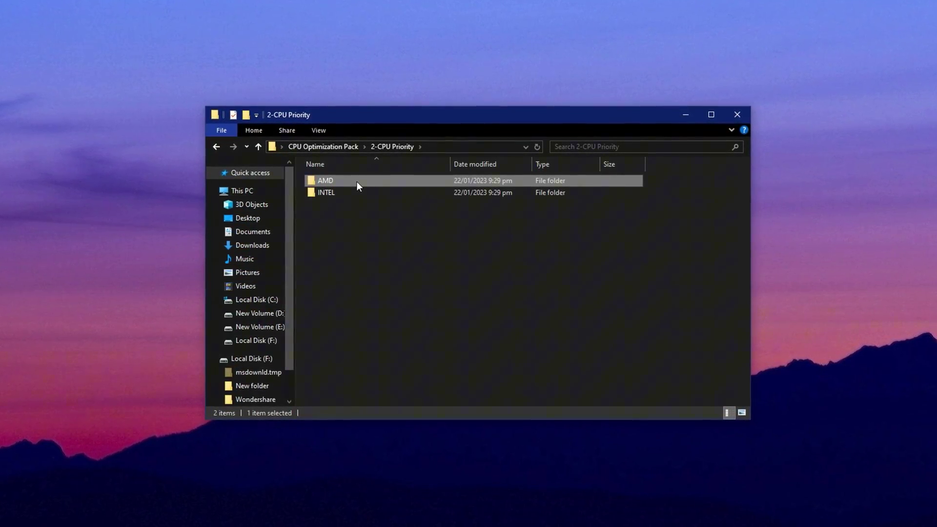
pyautogui.click(360, 192)
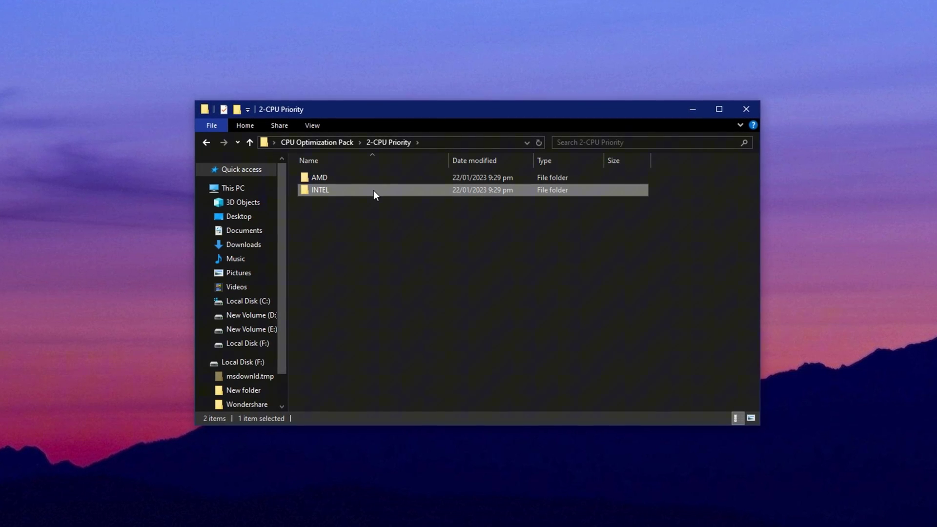
pyautogui.doubleClick(371, 188)
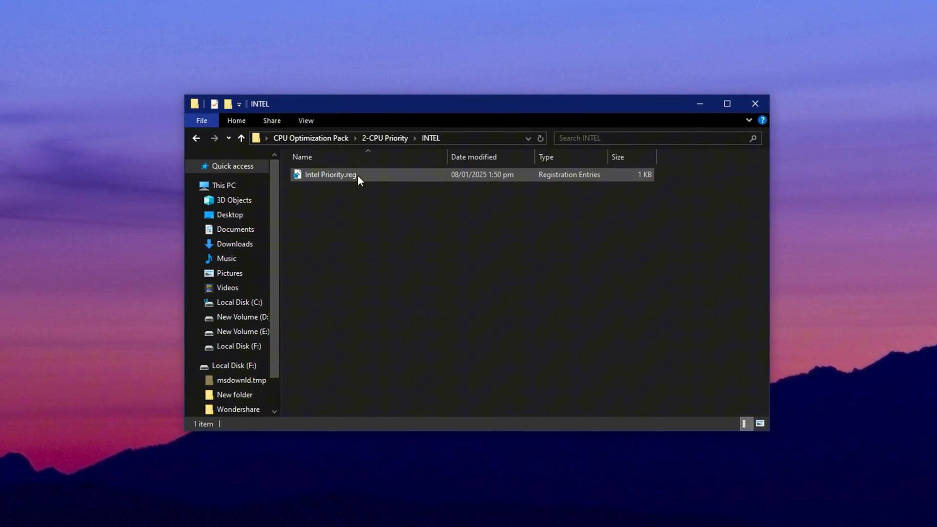
pyautogui.click(358, 178)
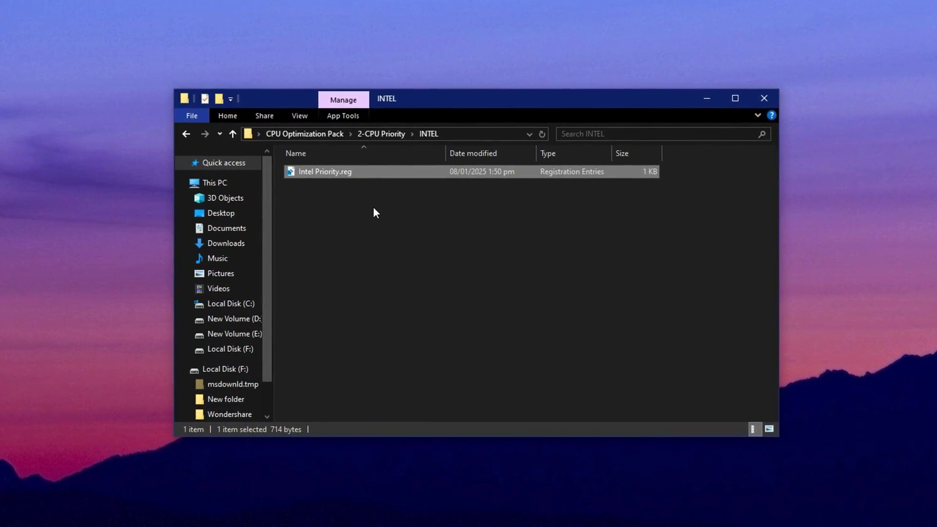
pyautogui.hotkey('alt', 'Left')
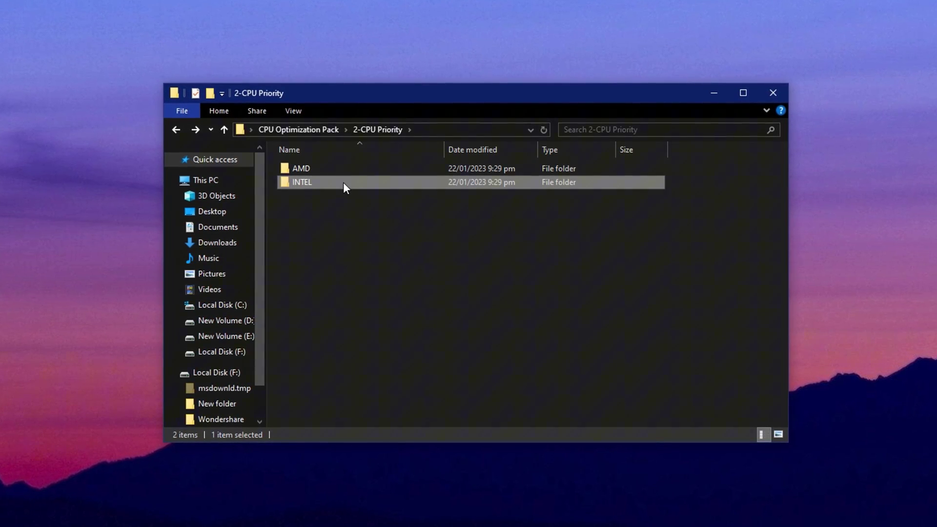
# - Inspect AMD CPU Priority.reg in the AMD folder, then open 3-Quick Boost
pyautogui.doubleClick(337, 171)
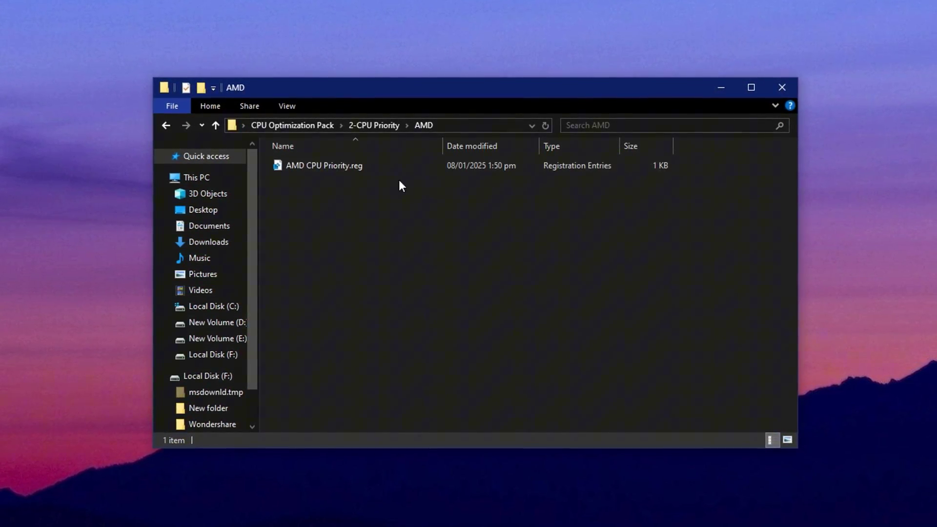
pyautogui.click(338, 166)
pyautogui.click(339, 189)
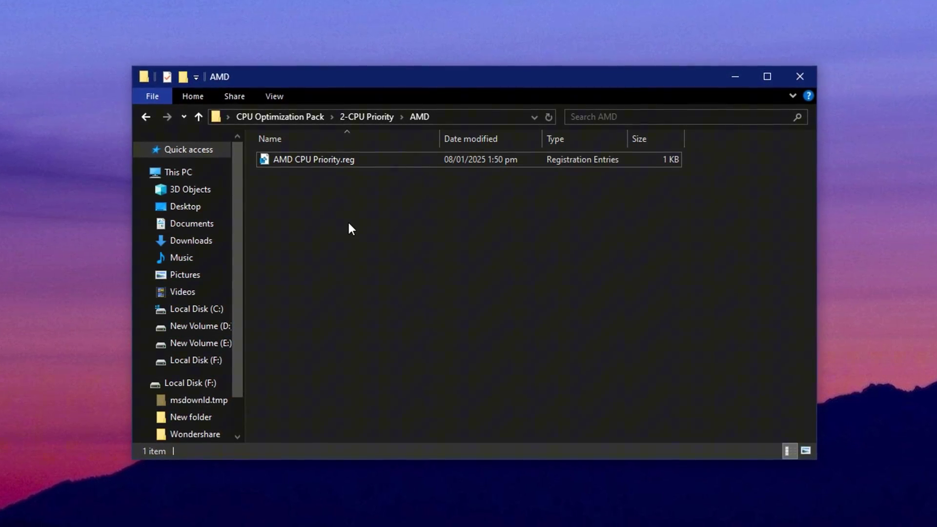
pyautogui.hotkey('alt', 'Left')
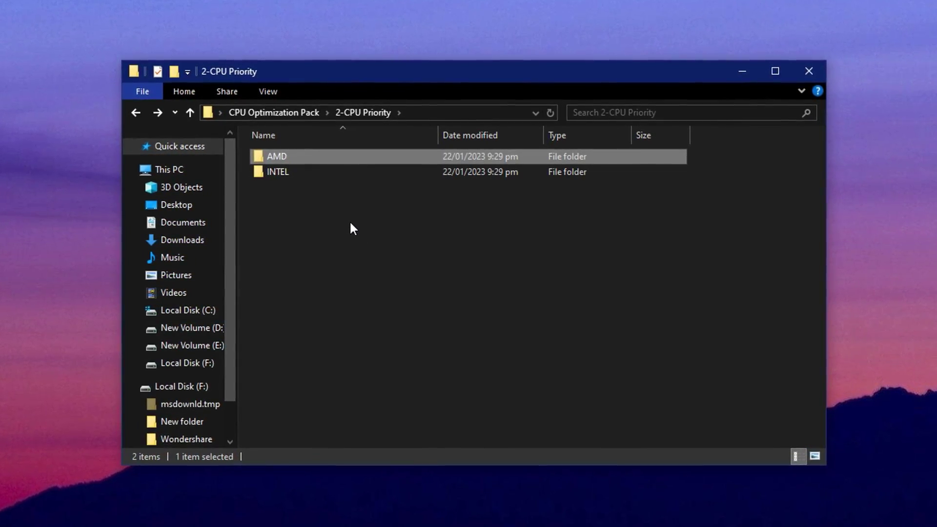
pyautogui.click(350, 223)
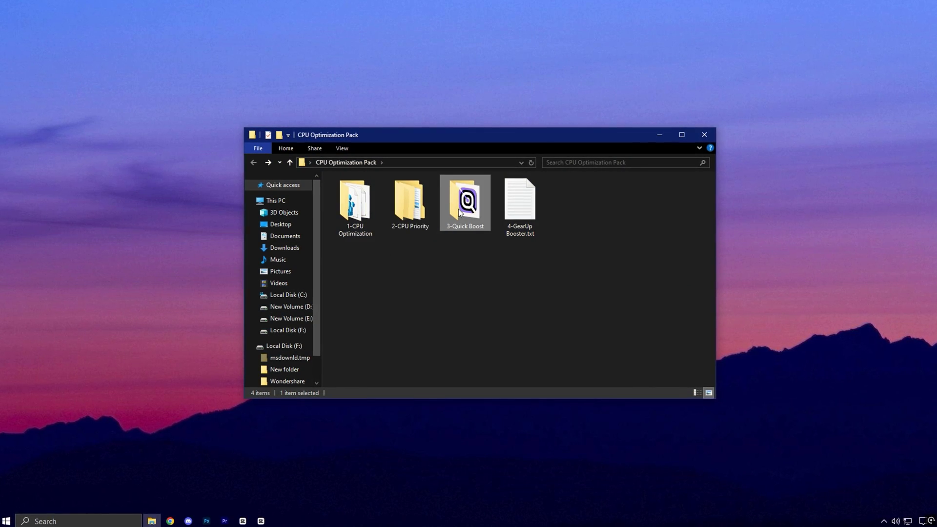
pyautogui.doubleClick(461, 205)
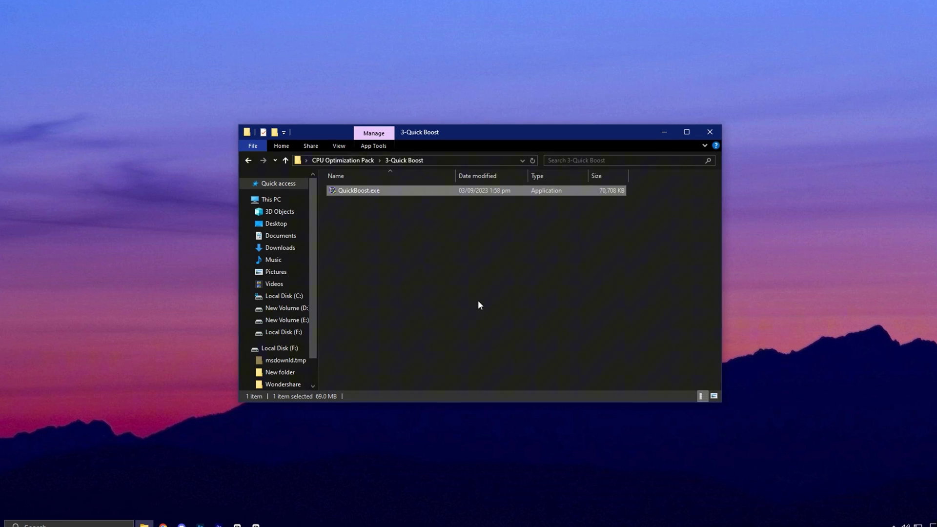
# - Disable unnecessary system services, then browse Advanced, Clean-up, Downloads and Windows pages before returning to General
pyautogui.click(539, 297)
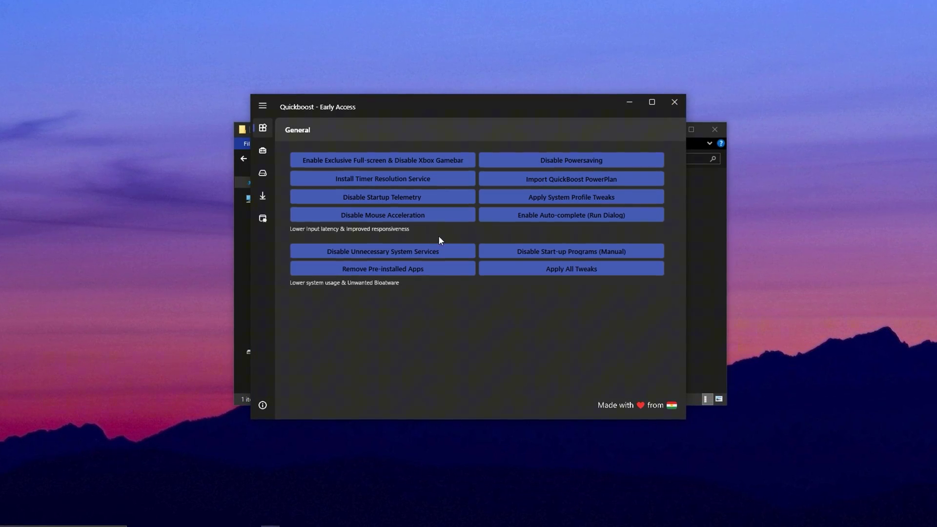
pyautogui.click(445, 248)
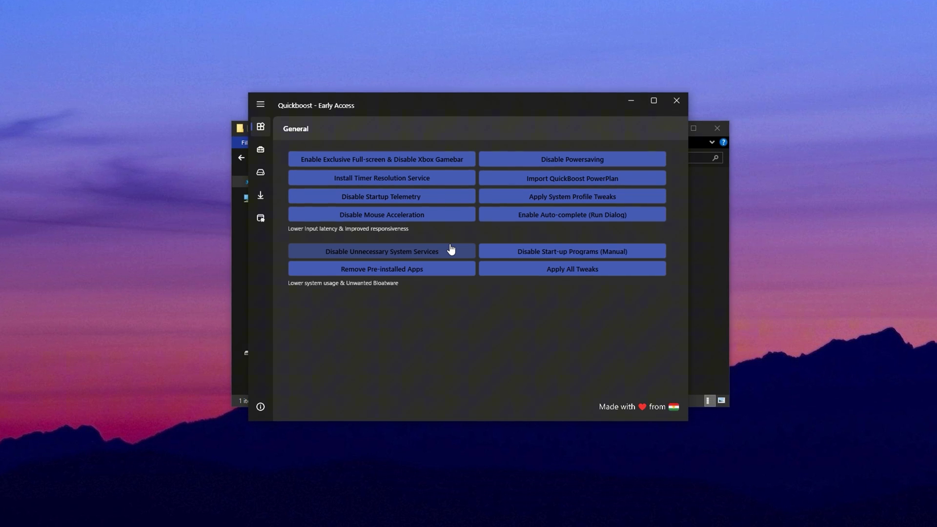
pyautogui.click(258, 148)
pyautogui.click(260, 172)
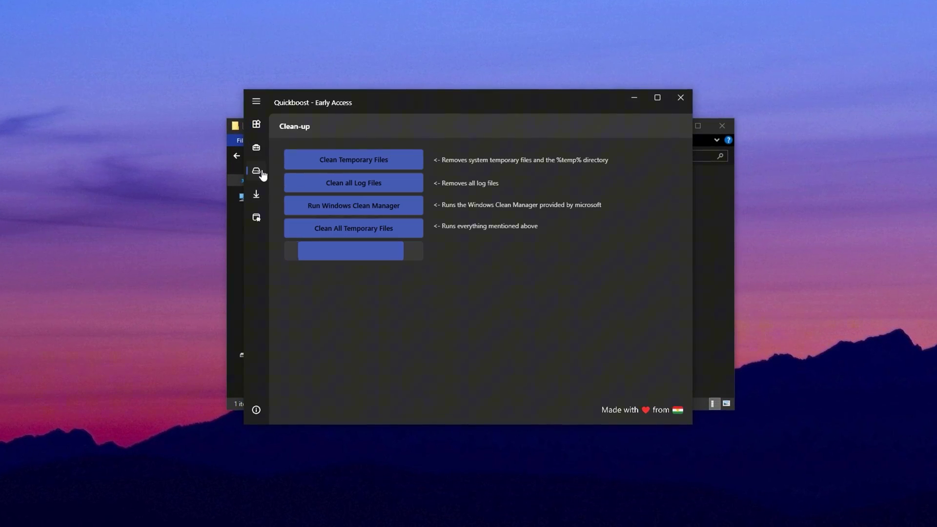
pyautogui.click(258, 194)
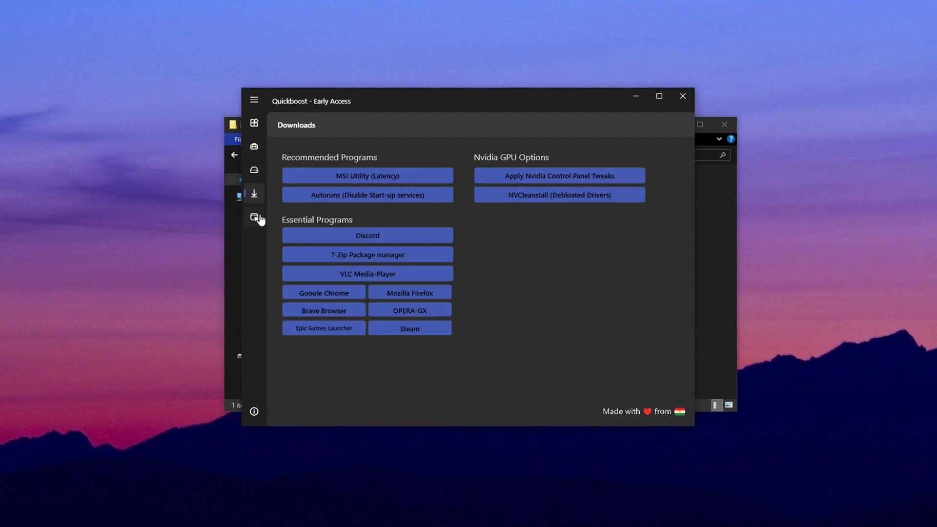
pyautogui.click(260, 220)
pyautogui.click(256, 124)
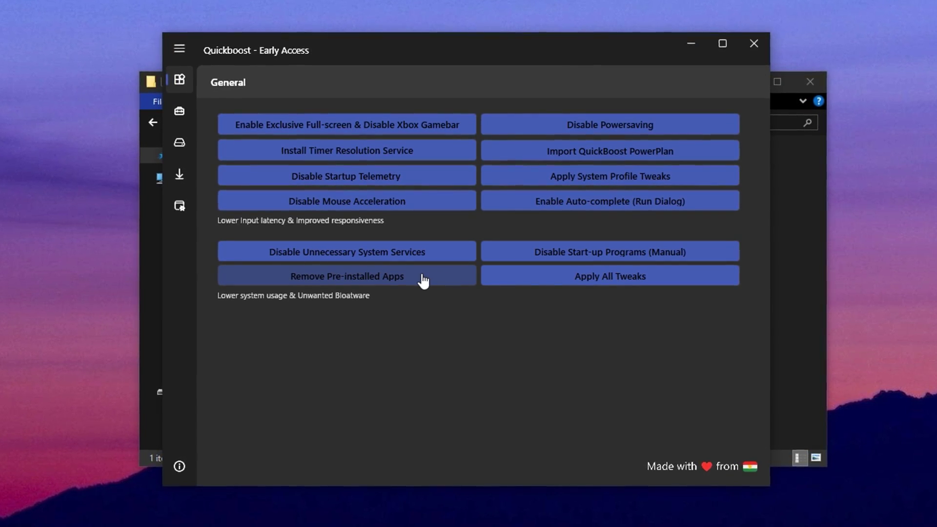
# - Switch QuickBoost to its Advanced page of memory, BCD, latency and GPU tweaks
pyautogui.click(177, 112)
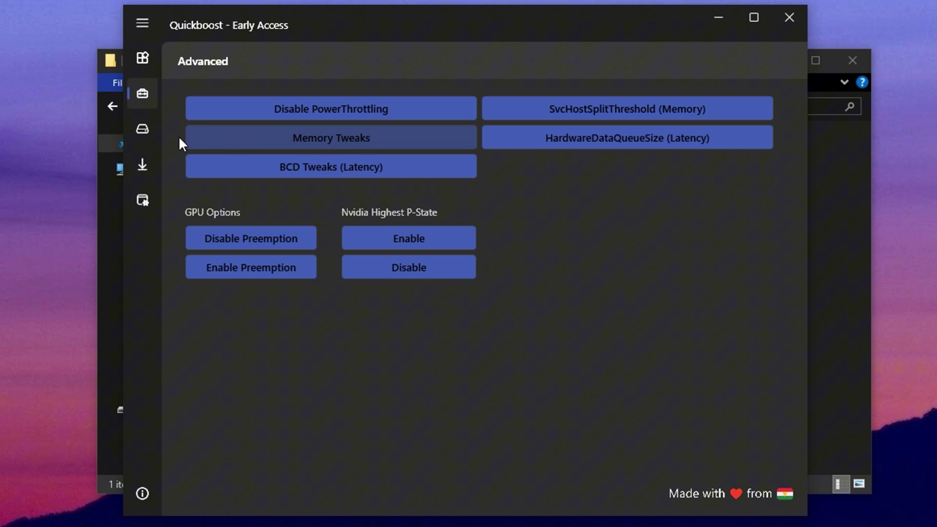
# - On QuickBoost's Clean-up page, run Clean Temporary Files
pyautogui.click(153, 134)
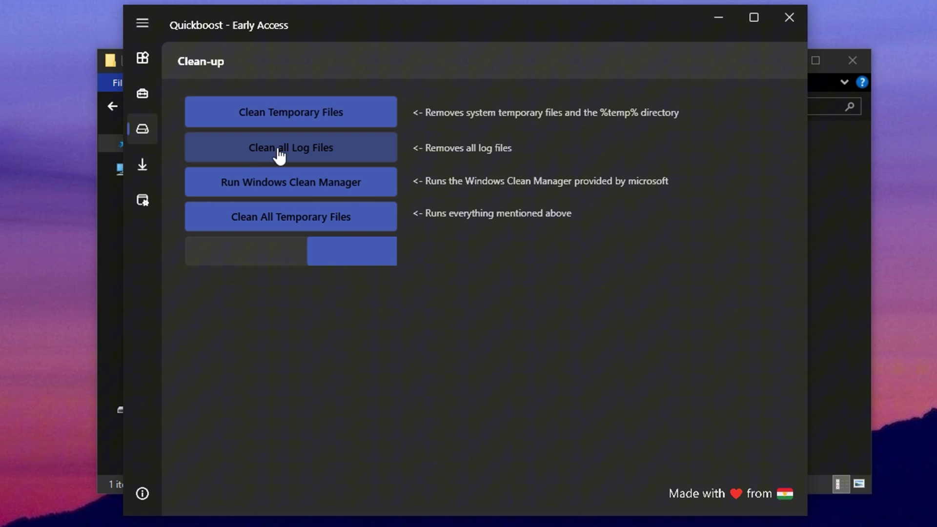
pyautogui.click(306, 126)
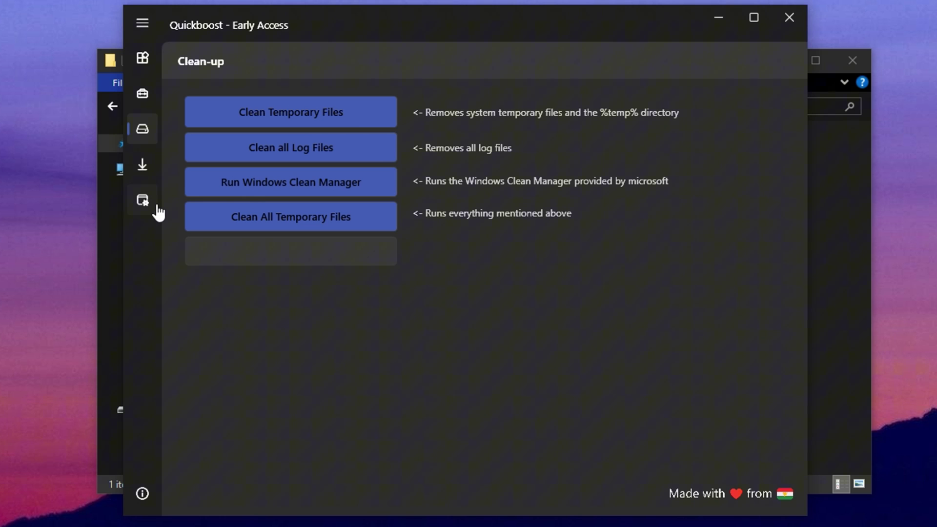
# - Switch QuickBoost to its Windows page of Explorer, notification and taskbar toggles
pyautogui.click(156, 206)
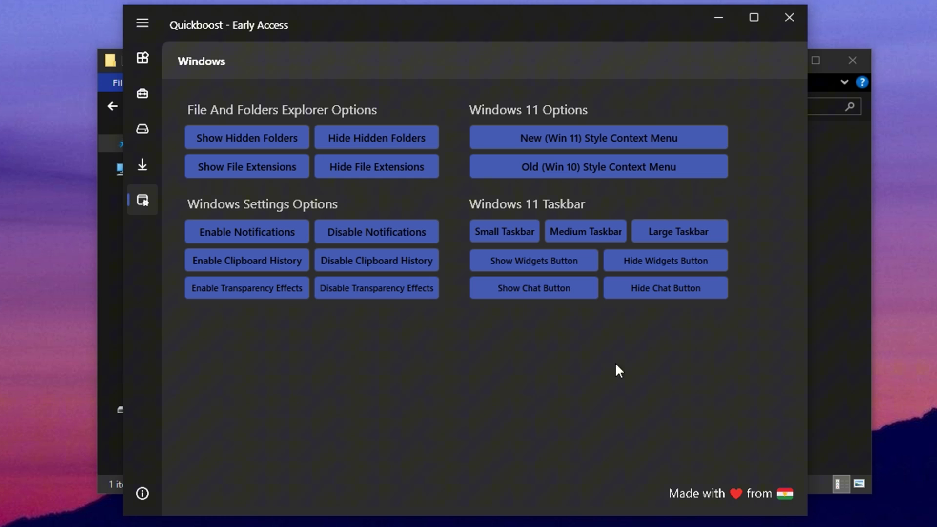
# - Minimize QuickBoost and move File Explorer up to the CPU Optimization Pack folder
pyautogui.click(722, 18)
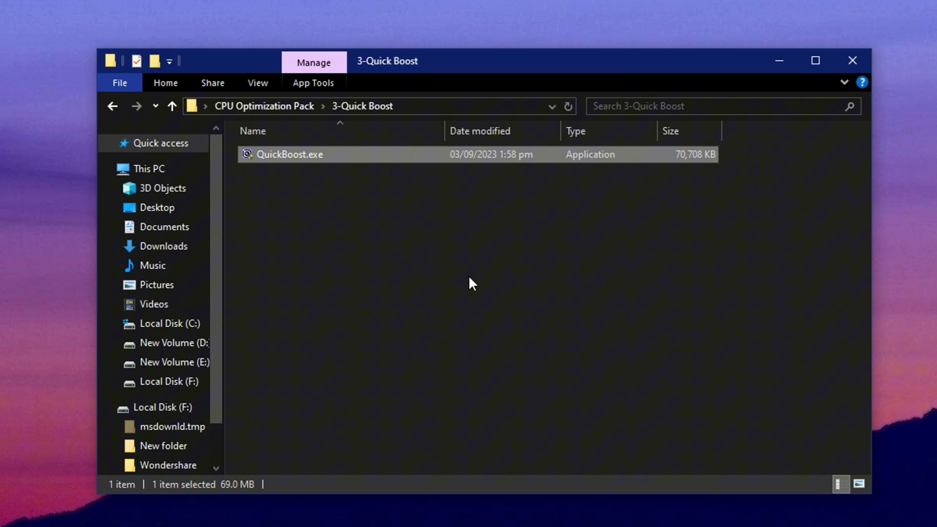
pyautogui.click(441, 276)
pyautogui.hotkey('alt', 'Up')
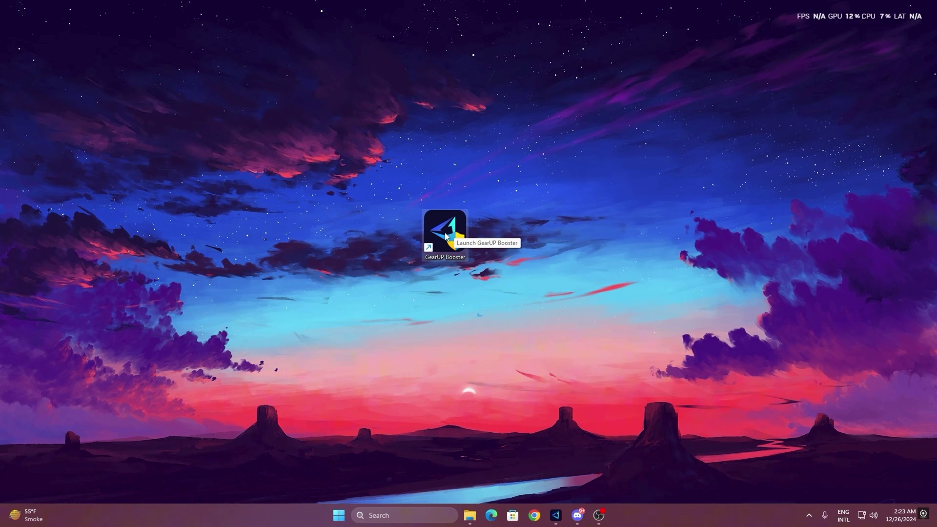
# - Launch GearUP Booster, browse its Games catalogue, then return to the Home page
pyautogui.doubleClick(447, 239)
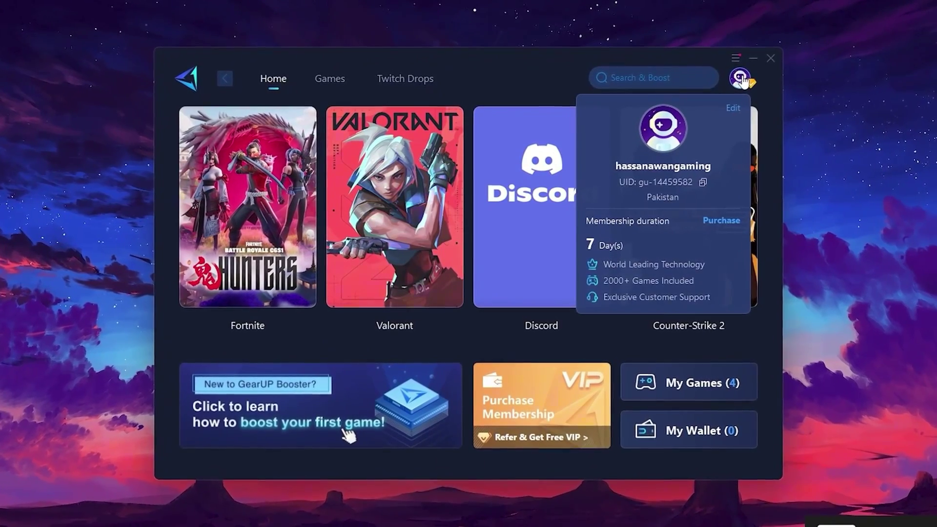
pyautogui.moveTo(573, 133)
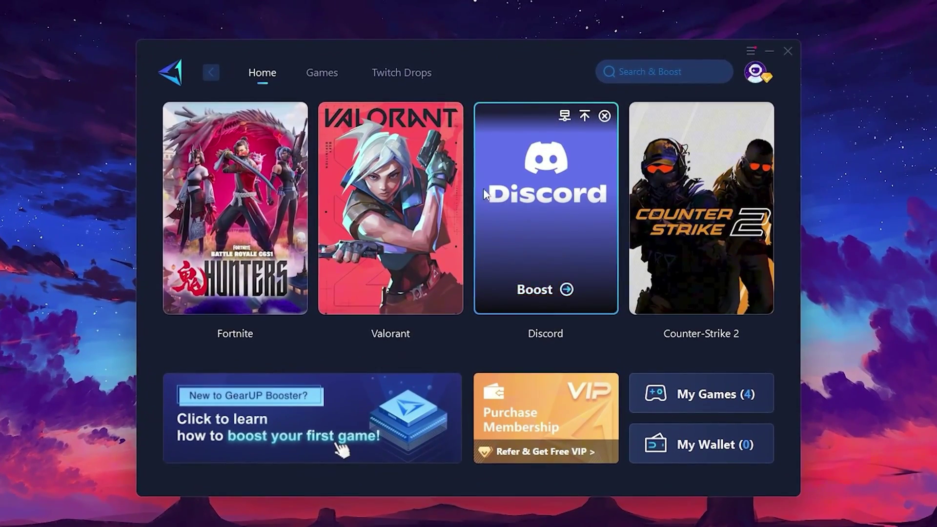
pyautogui.moveTo(277, 159)
pyautogui.moveTo(713, 190)
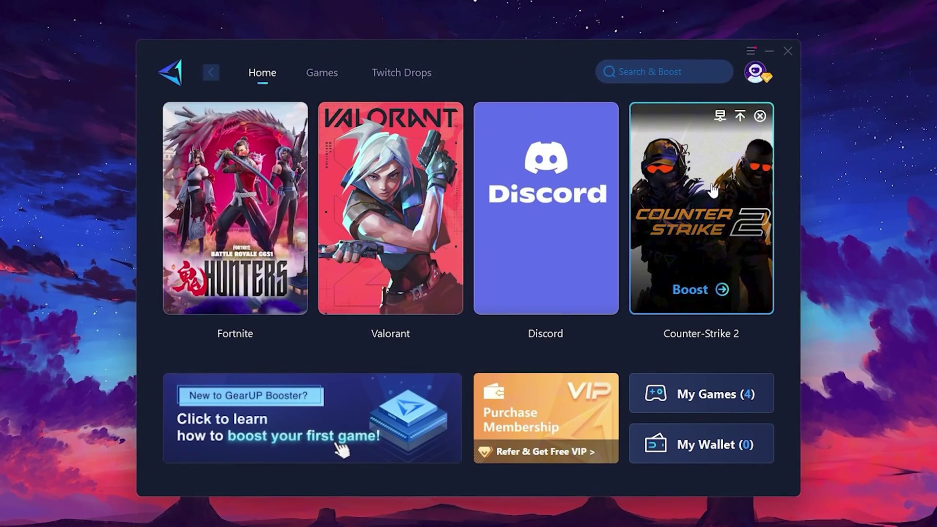
pyautogui.click(326, 76)
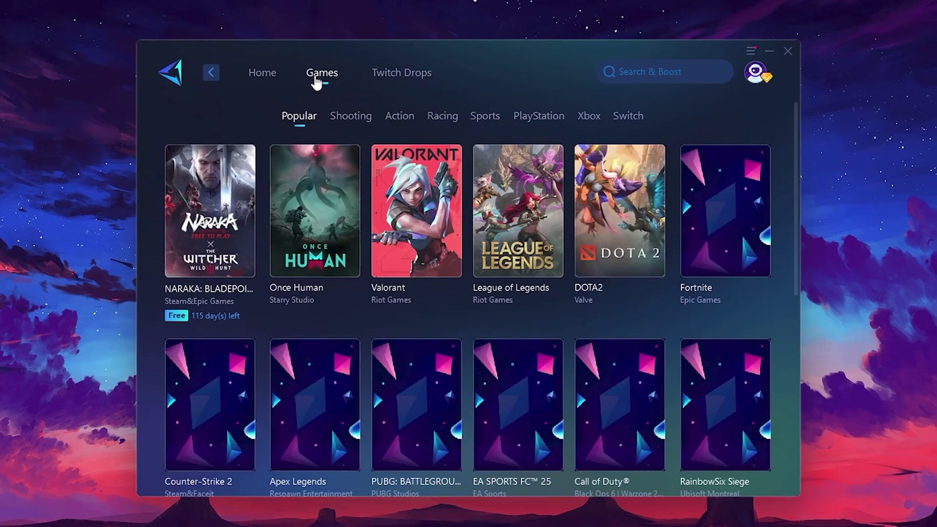
pyautogui.moveTo(448, 171)
pyautogui.moveTo(646, 182)
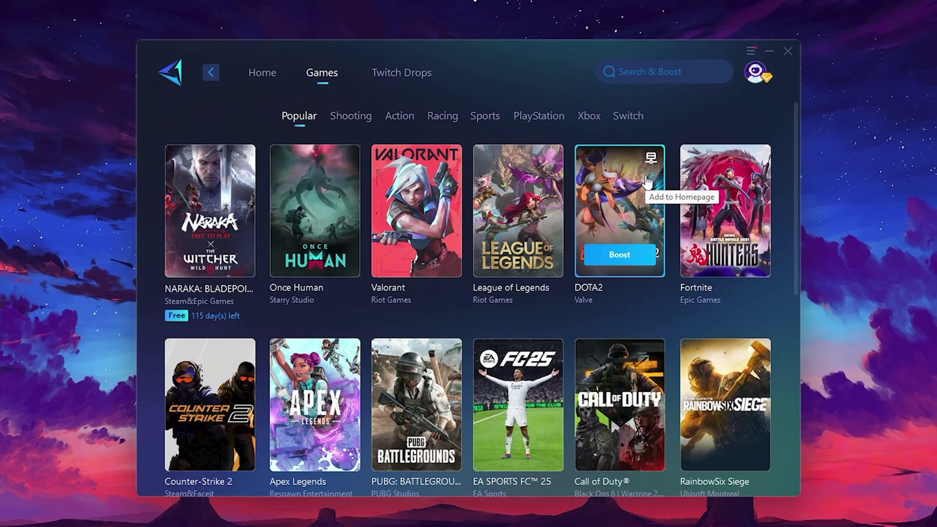
pyautogui.click(263, 76)
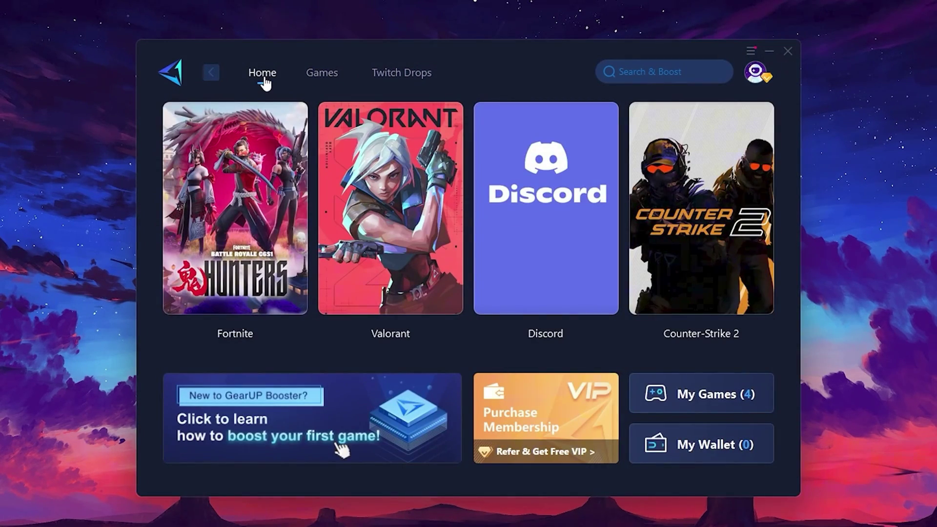
pyautogui.moveTo(247, 206)
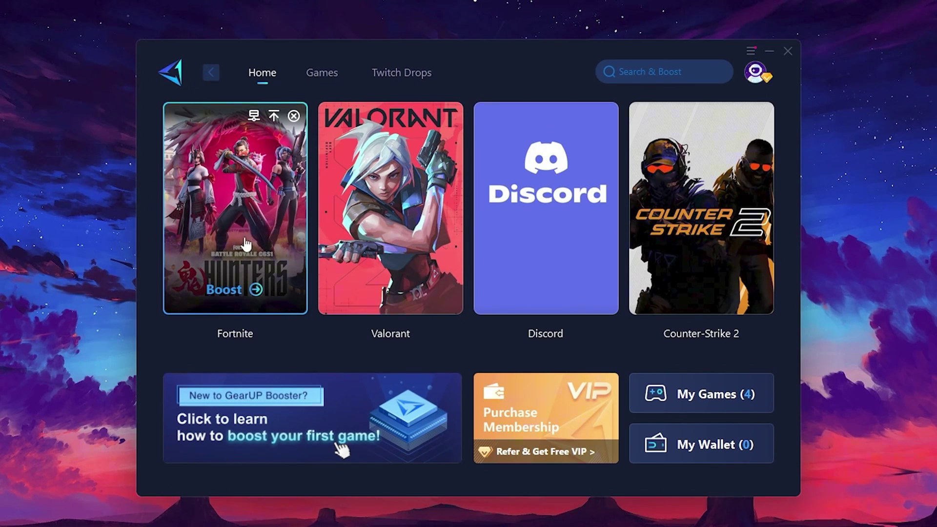
# - Start boosting Fortnite, keeping Middle East as the server region
pyautogui.click(225, 291)
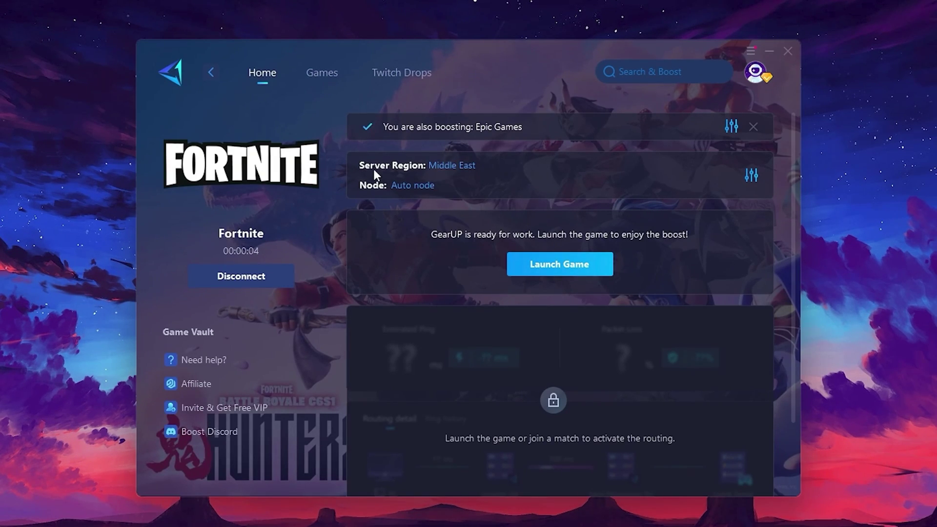
pyautogui.click(441, 169)
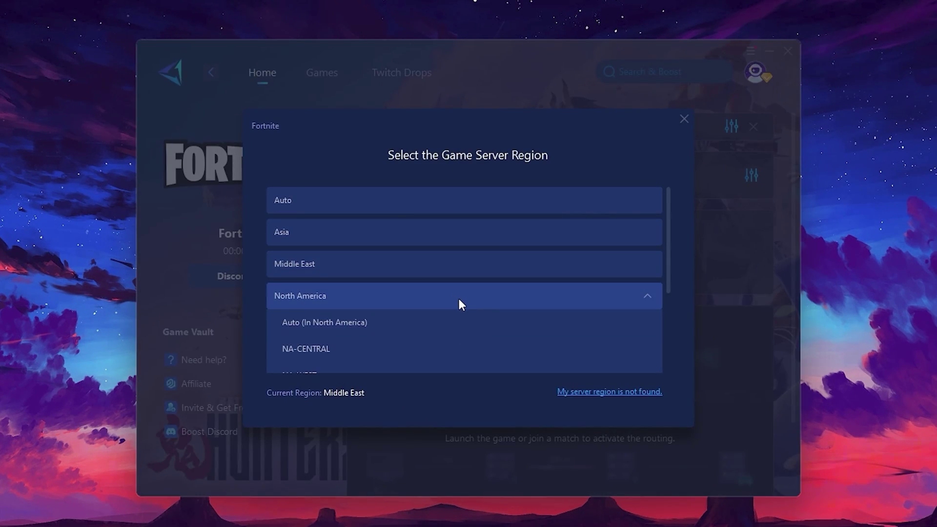
pyautogui.scroll(-1, 415, 342)
pyautogui.scroll(1, 343, 262)
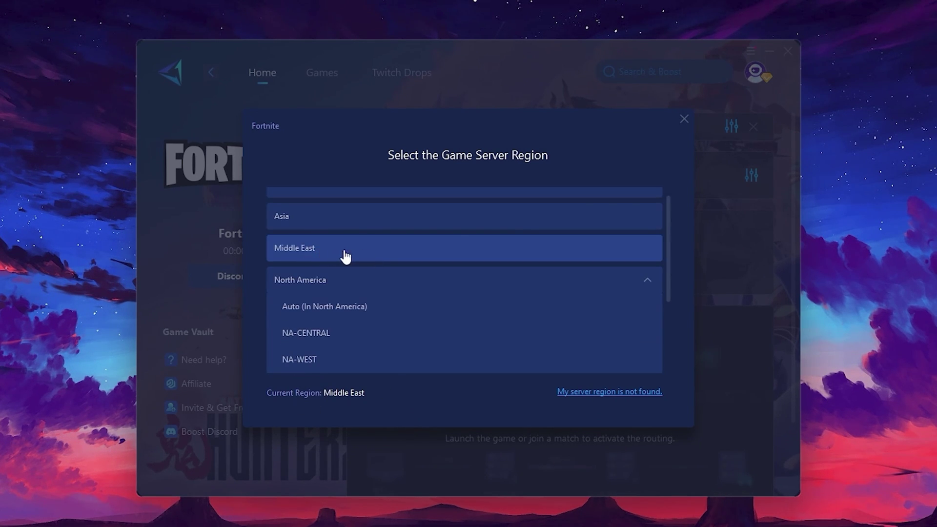
pyautogui.click(684, 119)
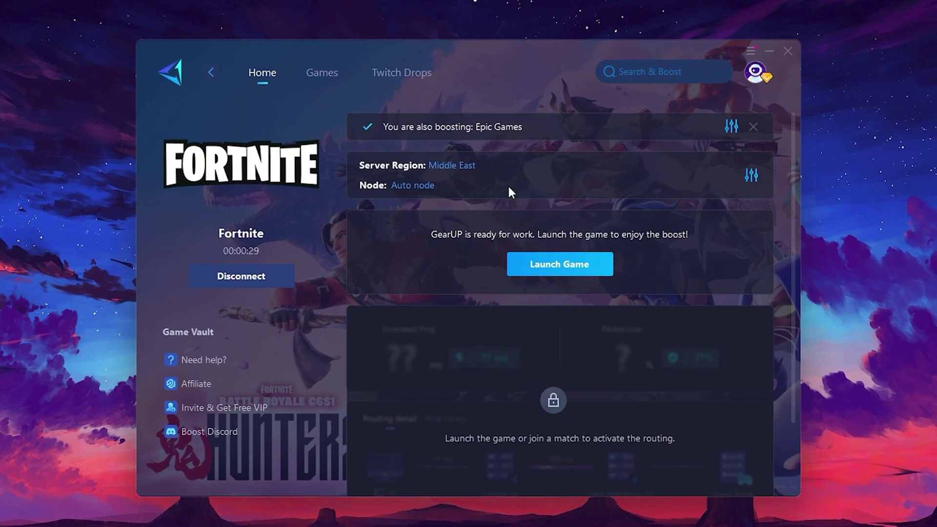
# - Review the available game server nodes and keep Auto node
pyautogui.click(404, 186)
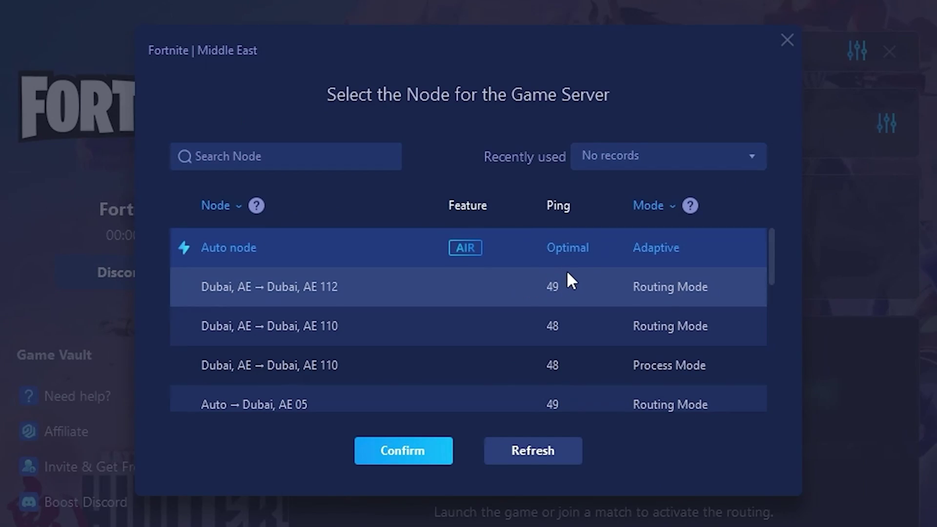
pyautogui.scroll(-2, 453, 286)
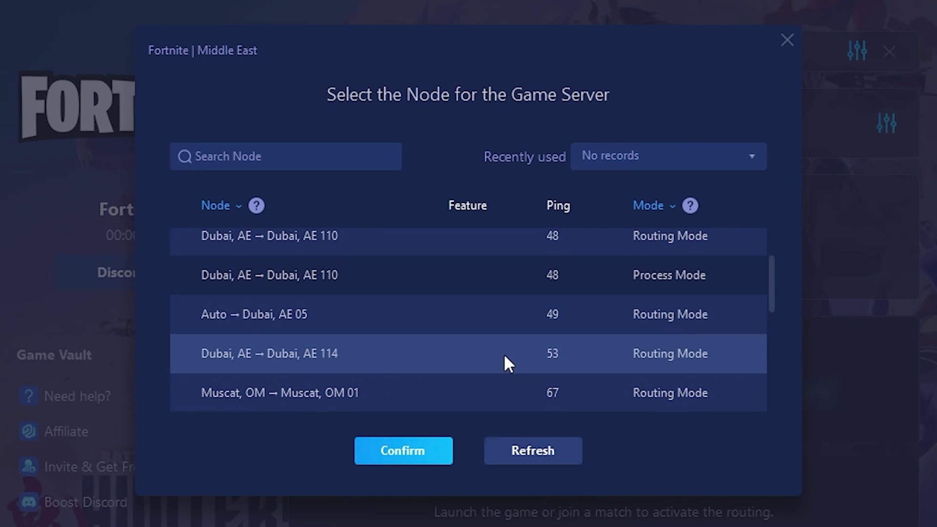
pyautogui.scroll(2, 561, 318)
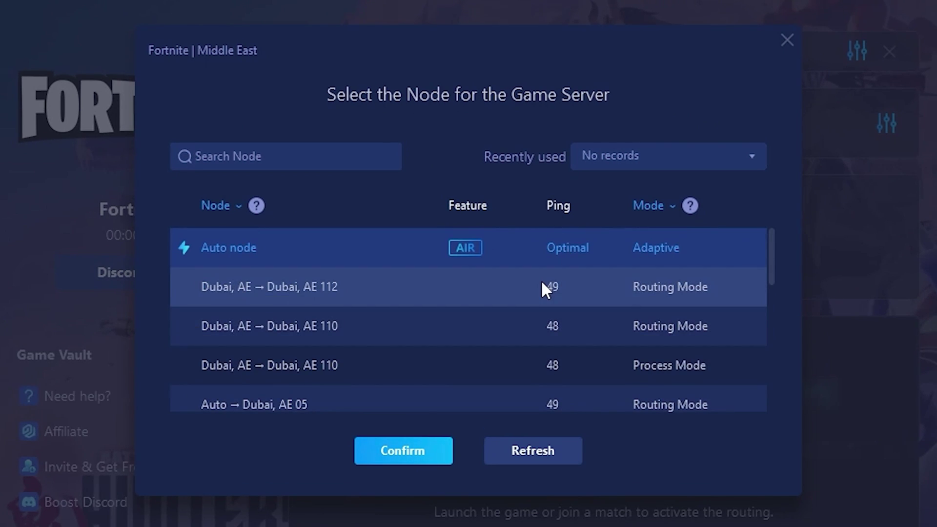
pyautogui.click(787, 41)
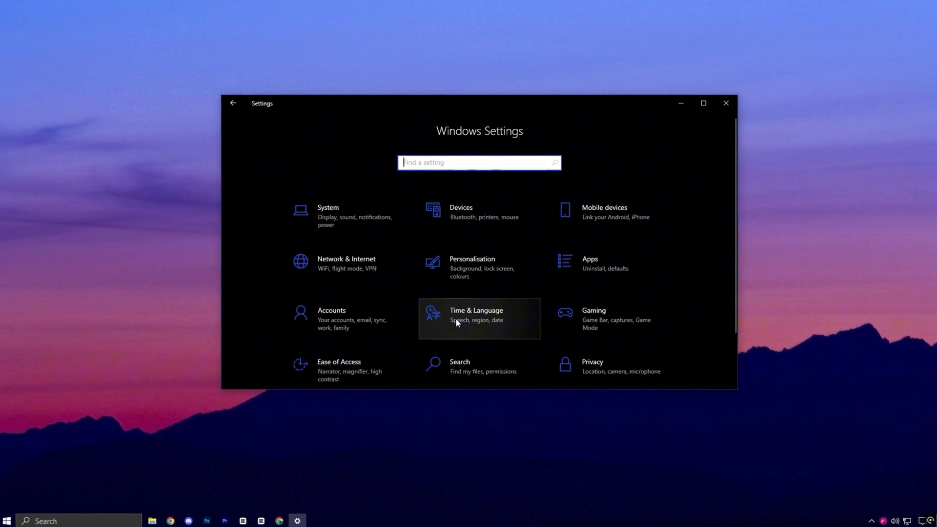
# - Turn Storage Sense on in System > Storage settings
pyautogui.click(341, 217)
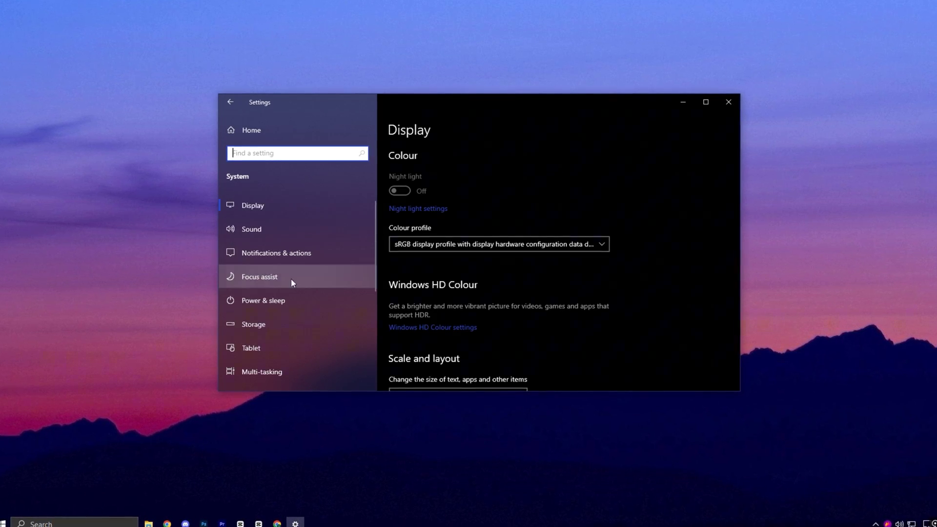
pyautogui.click(274, 322)
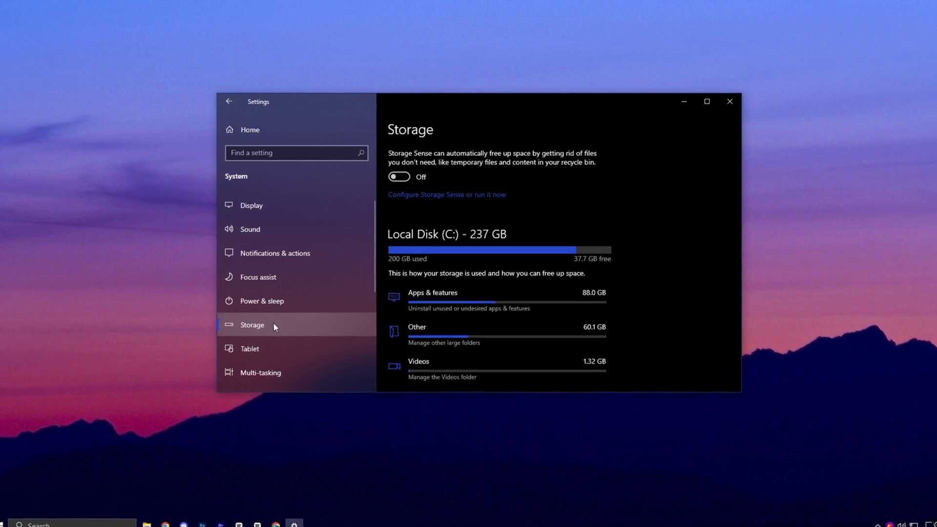
pyautogui.click(400, 179)
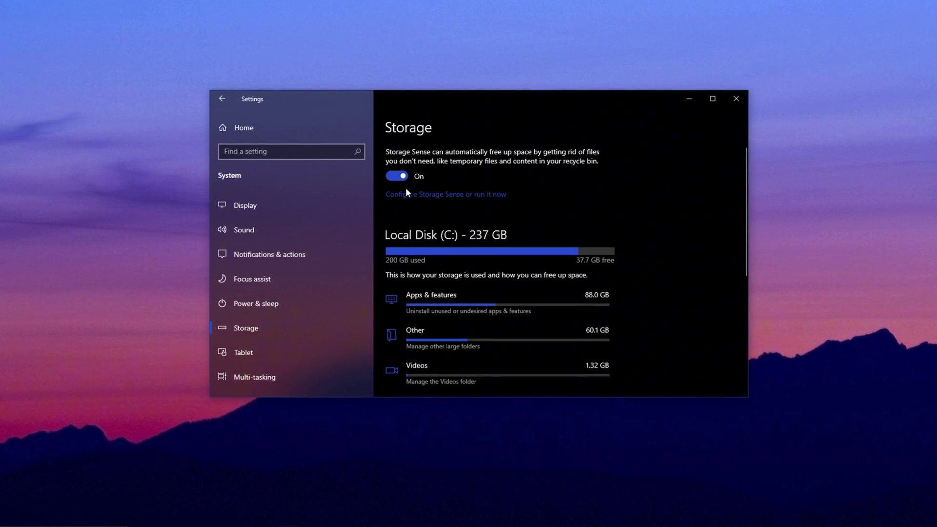
pyautogui.scroll(-4, 536, 273)
# - Review the ticked temporary files, including Defender and thumbnail files
pyautogui.click(451, 257)
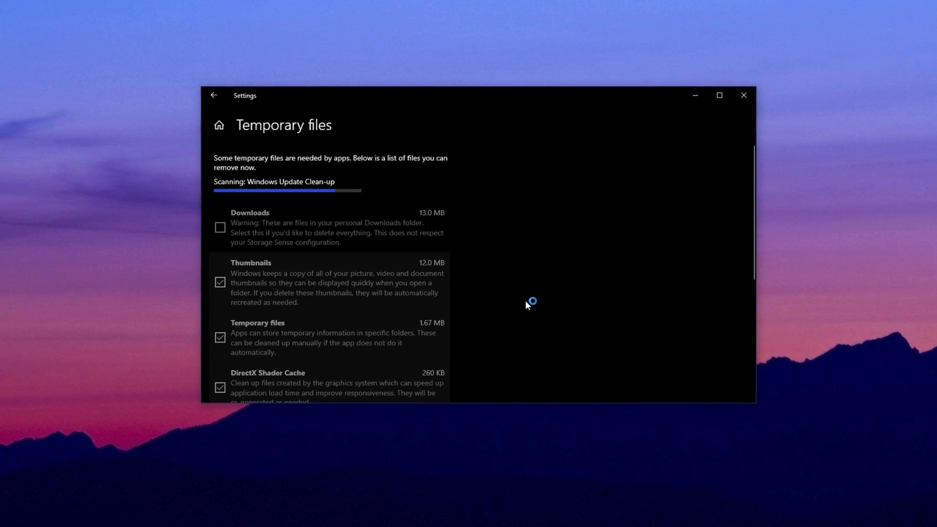
pyautogui.scroll(-5, 483, 252)
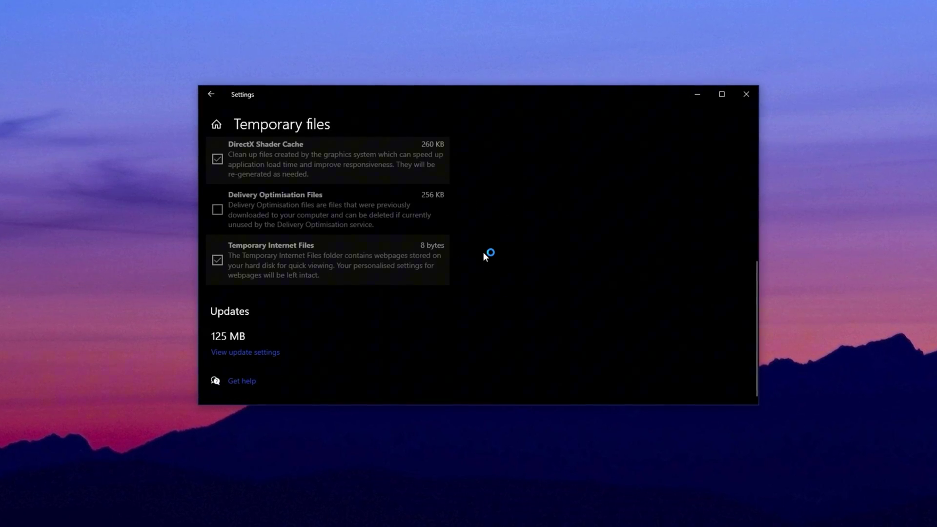
pyautogui.scroll(5, 483, 251)
pyautogui.scroll(-1, 485, 254)
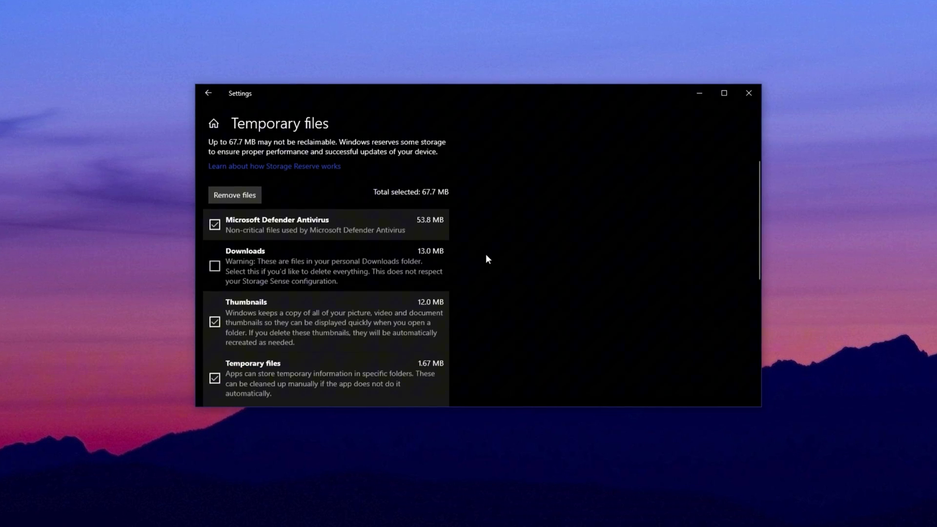
pyautogui.scroll(-6, 322, 273)
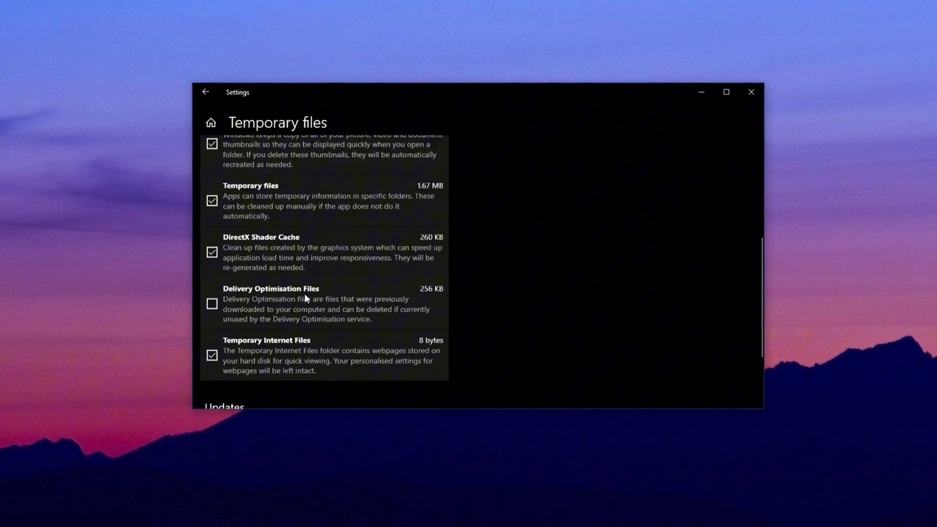
pyautogui.scroll(5, 310, 309)
pyautogui.scroll(3, 311, 313)
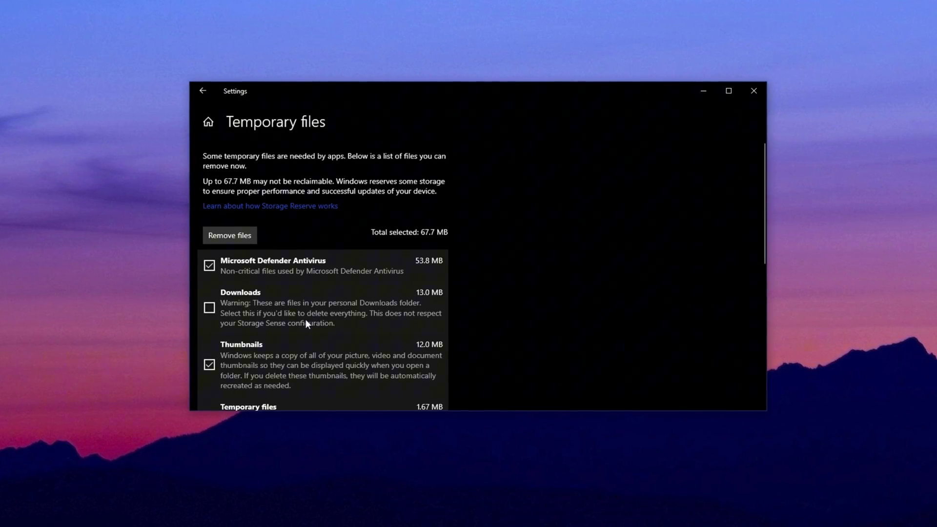
pyautogui.scroll(-7, 239, 277)
pyautogui.scroll(7, 239, 276)
# - Remove the ticked temporary files and return to the Storage overview for drive C:
pyautogui.click(233, 236)
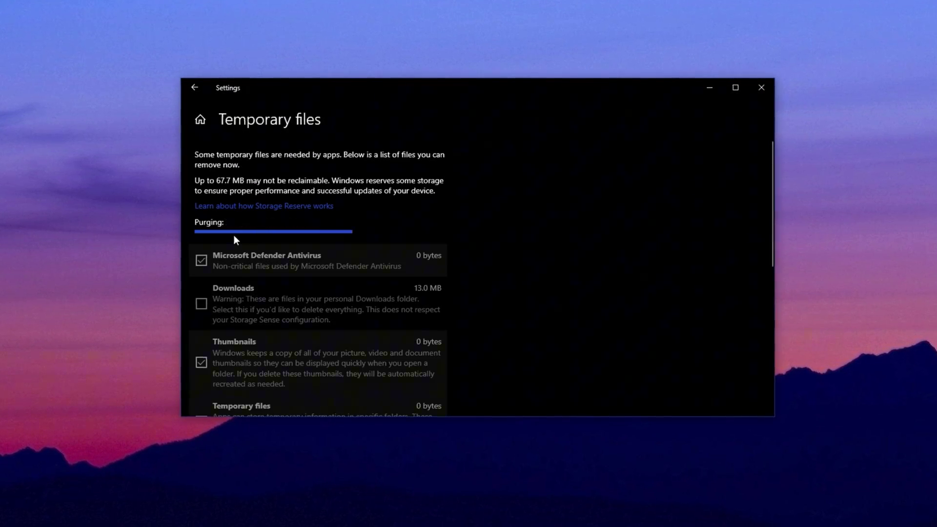
pyautogui.scroll(-6, 490, 234)
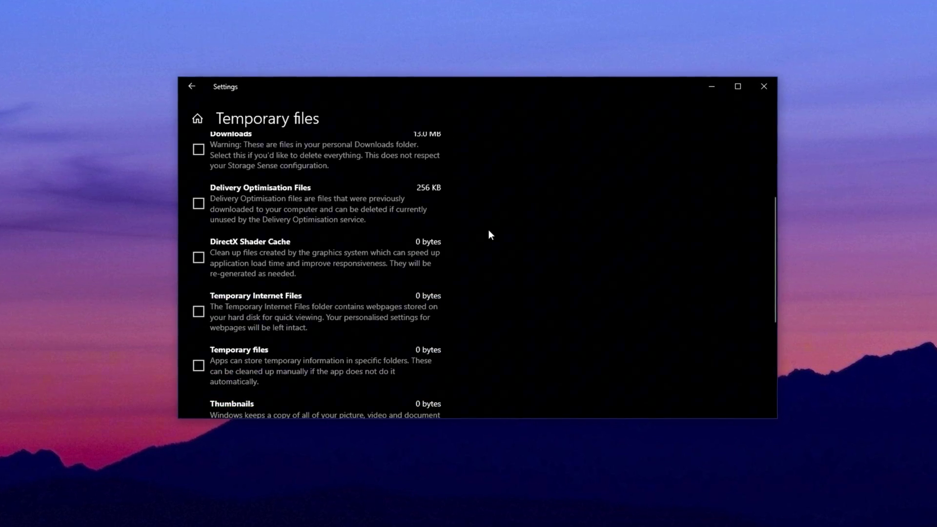
pyautogui.scroll(7, 489, 235)
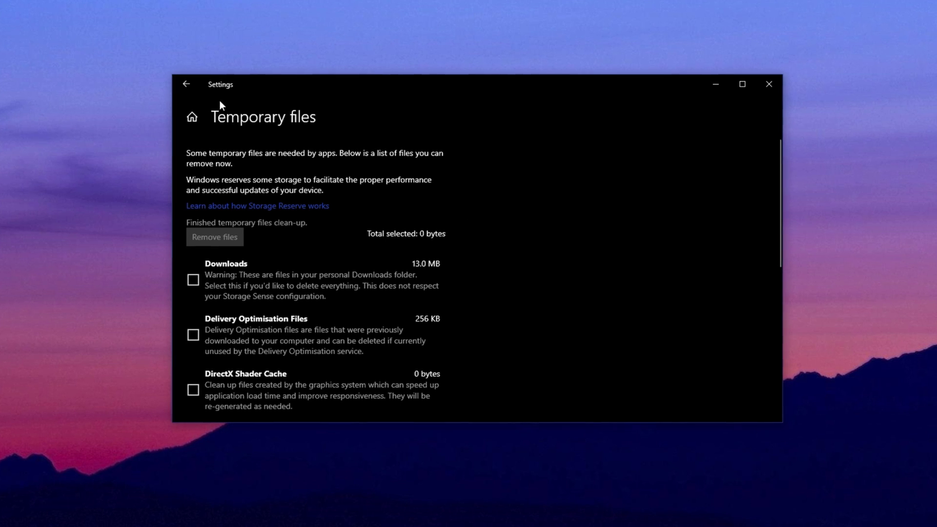
pyautogui.click(186, 84)
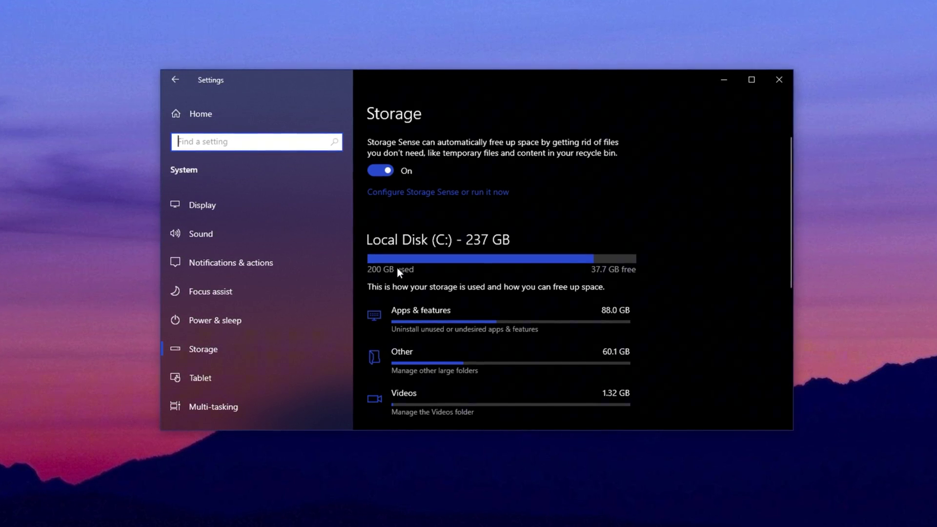
# - Check Privacy General options and online speech recognition are off, then open Inking & typing personalisation
pyautogui.click(228, 114)
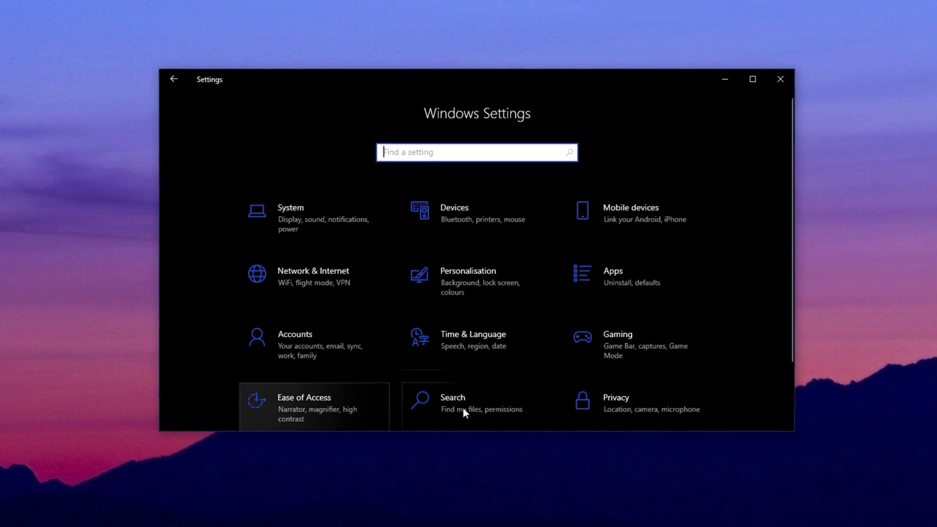
pyautogui.click(658, 414)
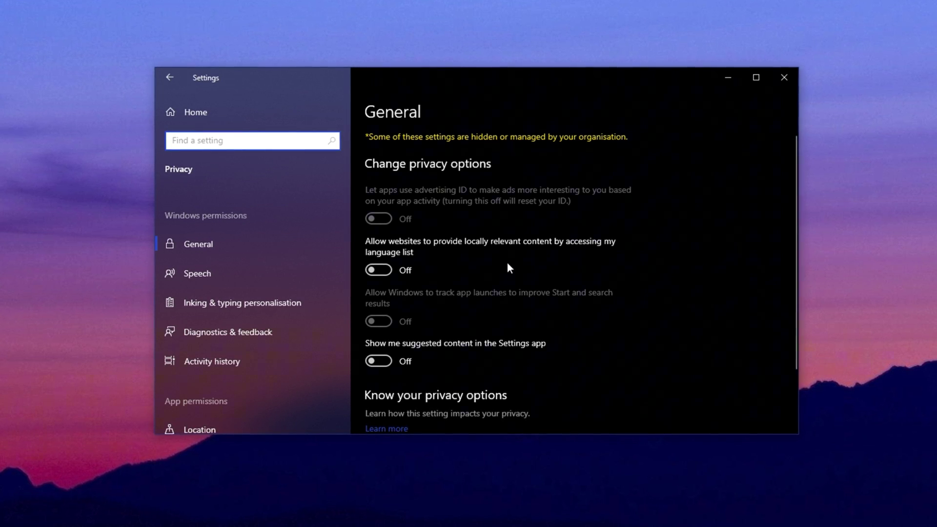
pyautogui.click(231, 241)
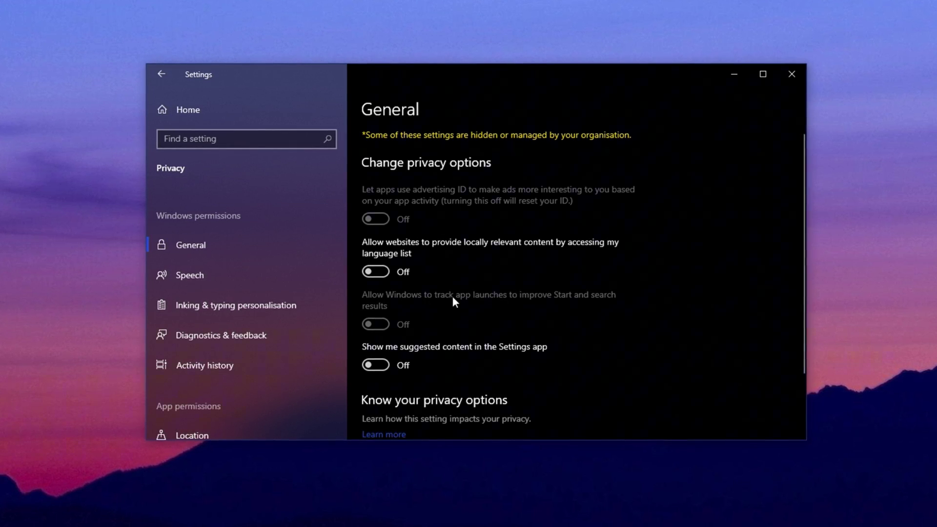
pyautogui.scroll(-3, 453, 297)
pyautogui.scroll(3, 459, 229)
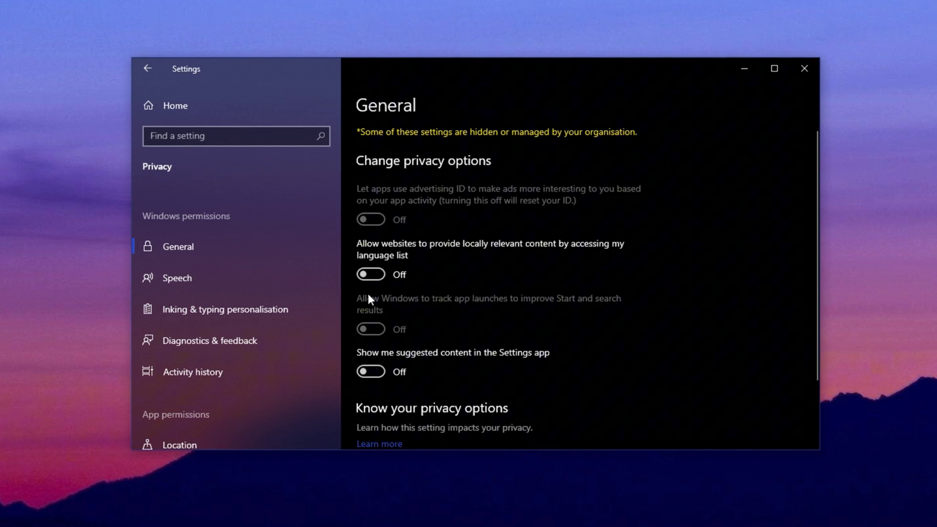
pyautogui.click(265, 274)
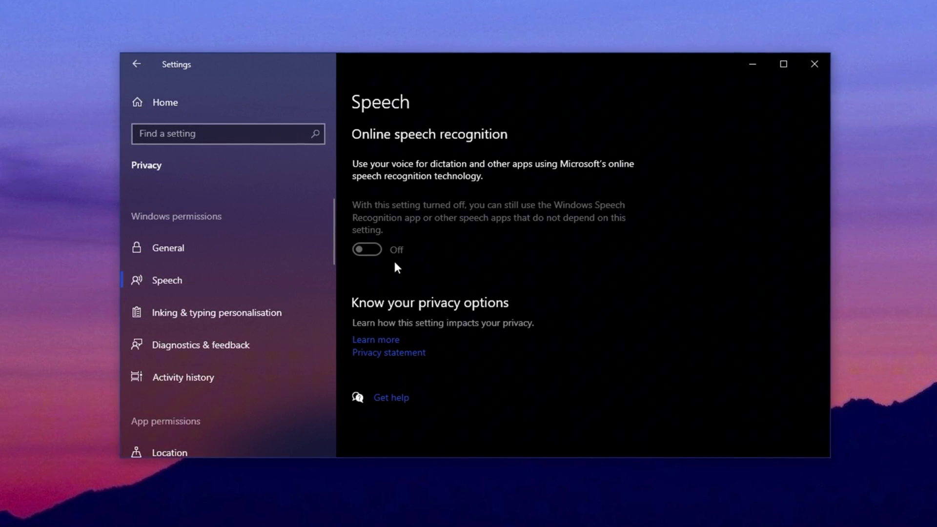
pyautogui.click(255, 310)
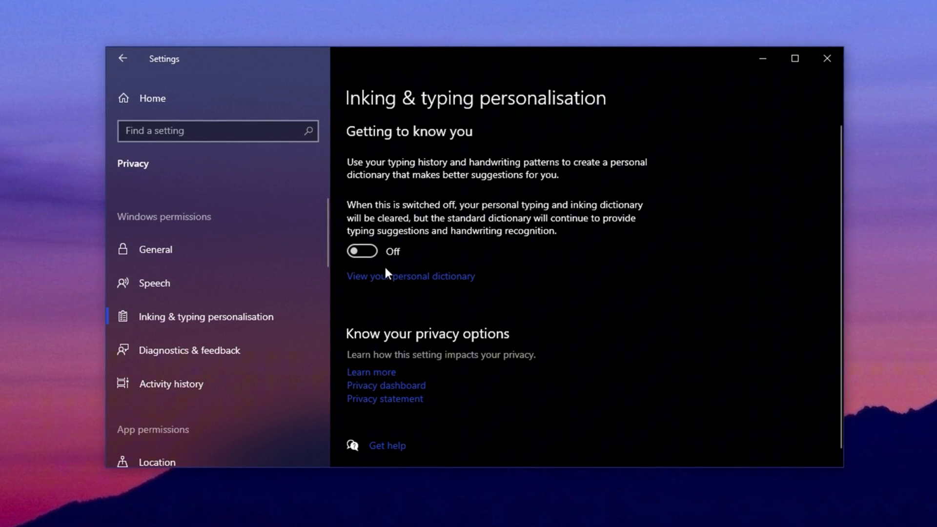
# - Scroll Diagnostics & feedback to confirm Tailored experiences off and feedback frequency Never
pyautogui.click(294, 342)
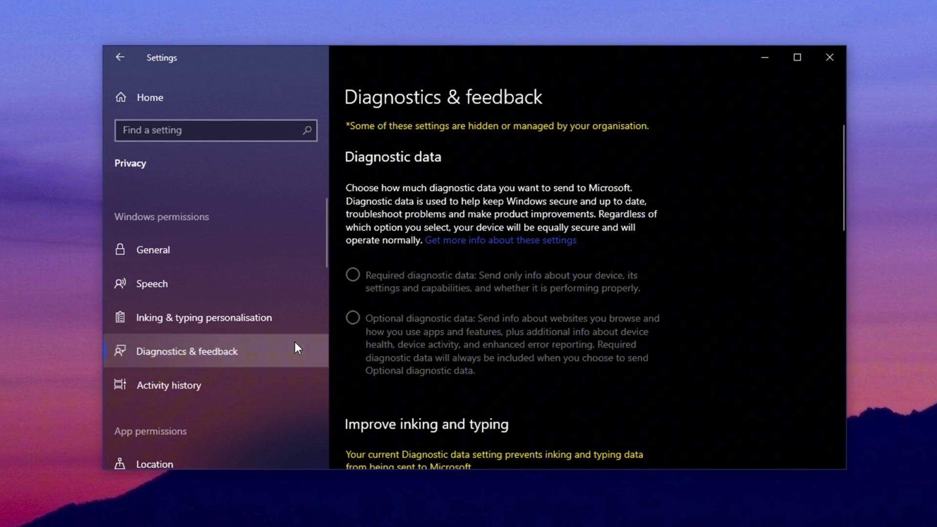
pyautogui.scroll(-5, 417, 322)
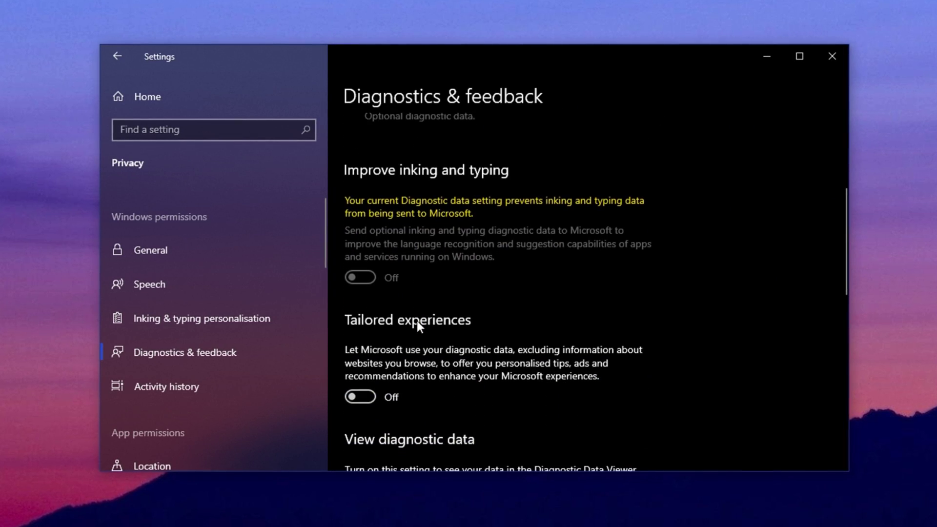
pyautogui.scroll(-2, 417, 320)
pyautogui.scroll(7, 416, 319)
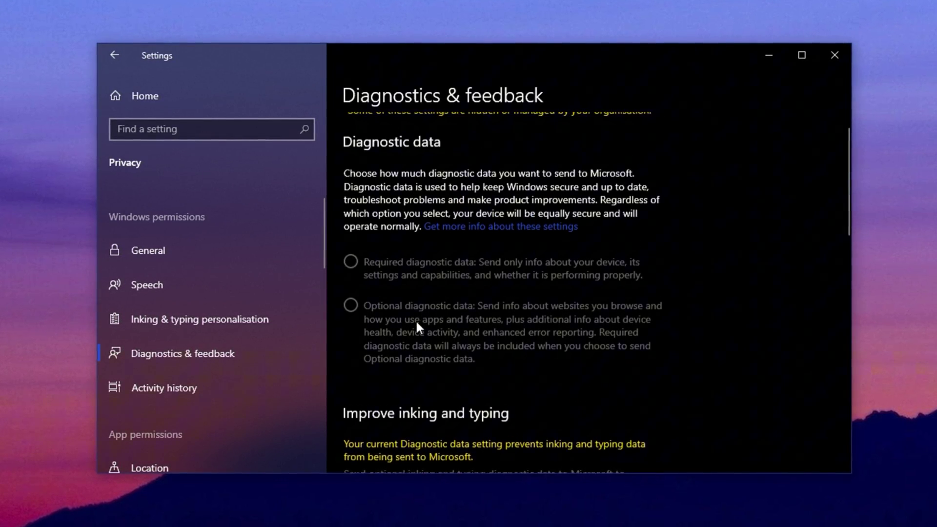
pyautogui.scroll(-5, 419, 323)
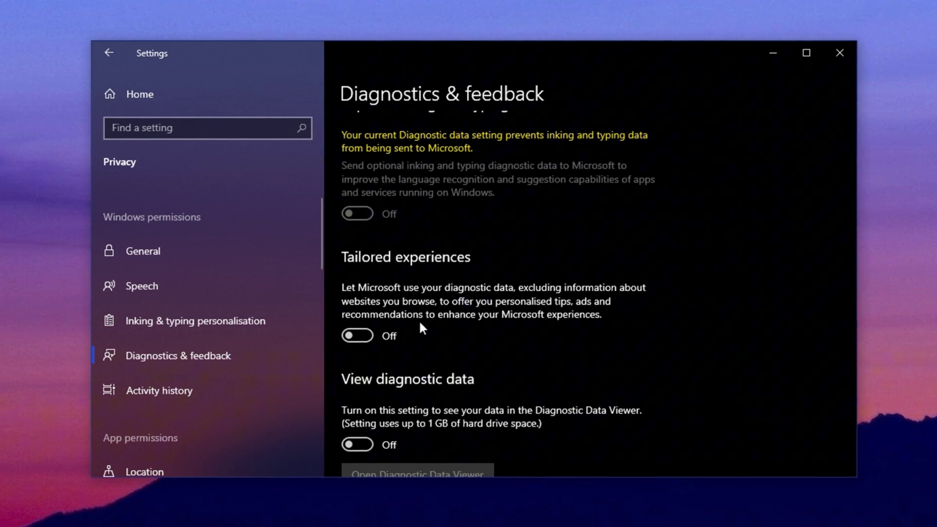
pyautogui.scroll(6, 418, 320)
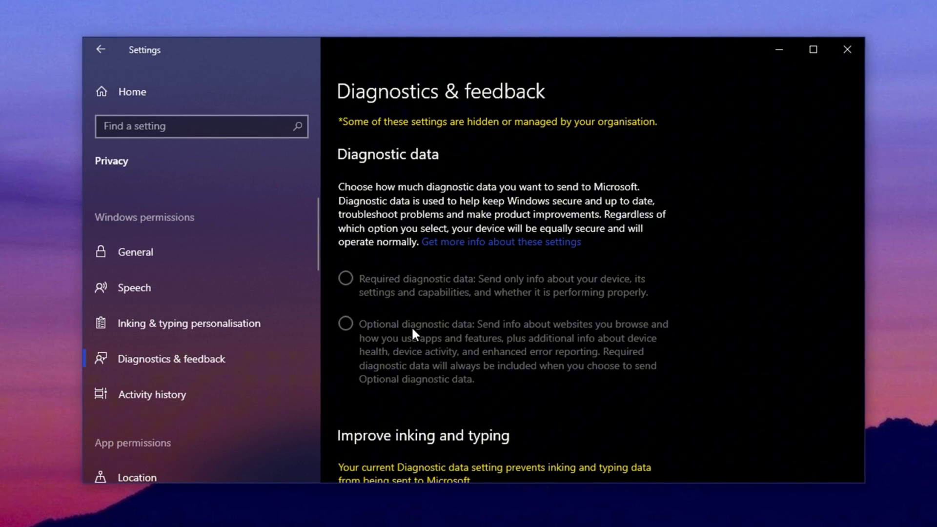
pyautogui.scroll(-15, 412, 326)
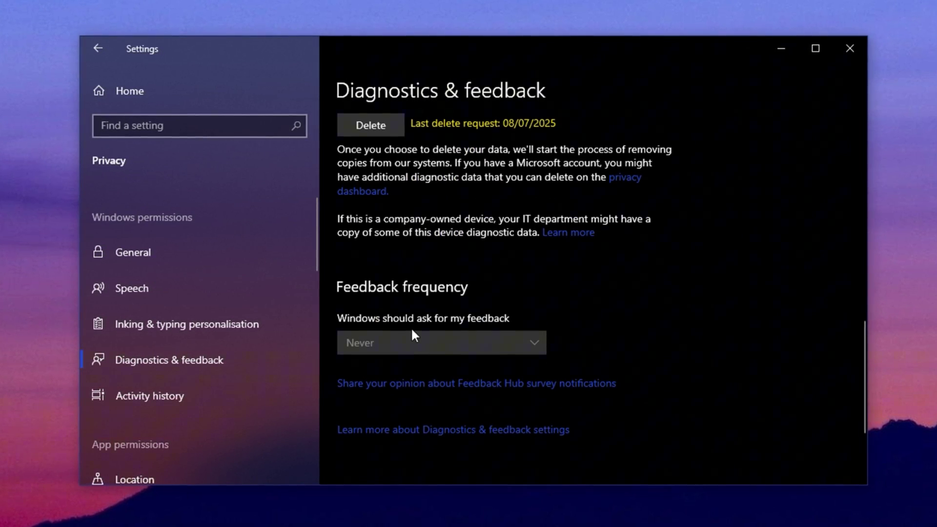
pyautogui.scroll(5, 411, 330)
pyautogui.scroll(-3, 412, 331)
pyautogui.scroll(-5, 410, 330)
pyautogui.scroll(3, 410, 332)
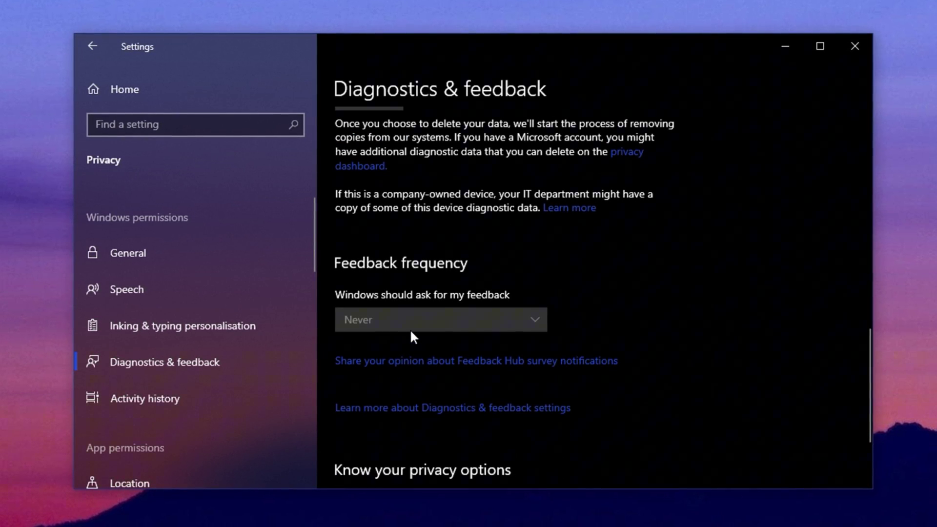
pyautogui.scroll(-4, 201, 376)
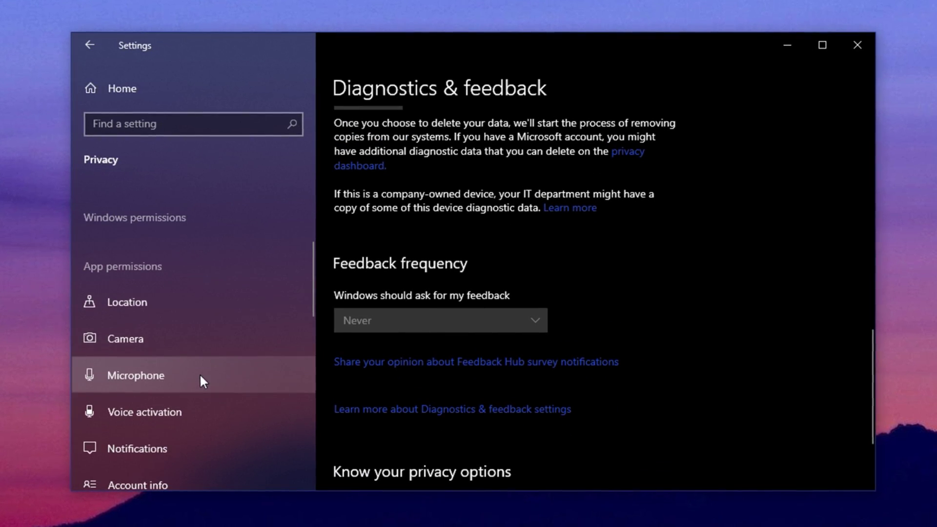
# - Check that app access to location and camera is switched off
pyautogui.click(152, 299)
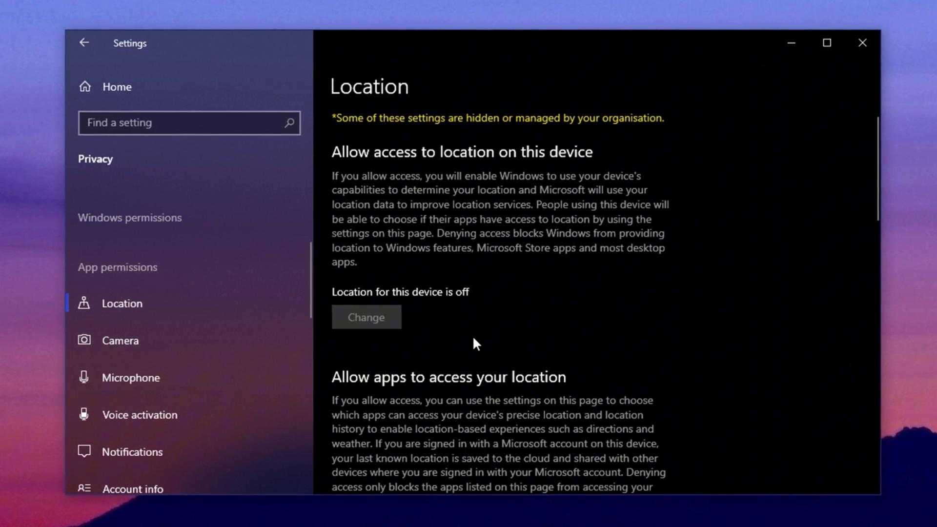
pyautogui.scroll(-4, 476, 344)
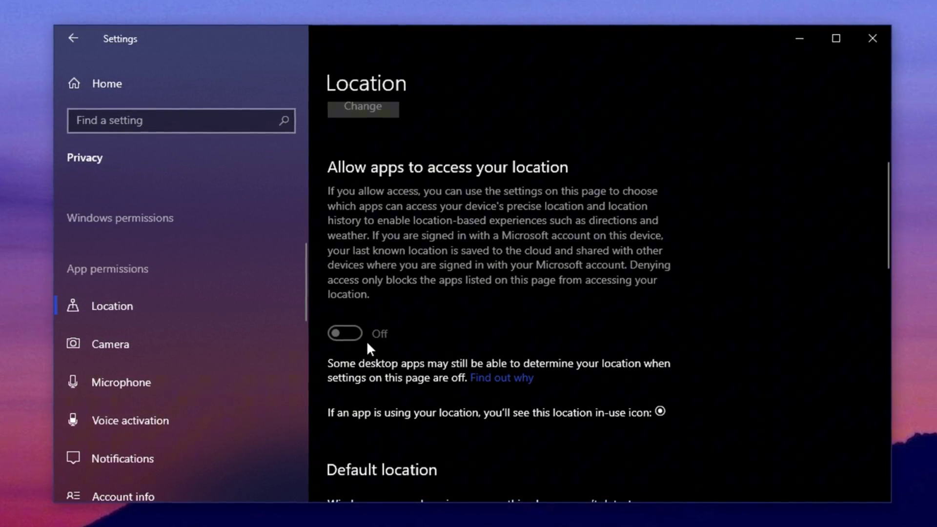
pyautogui.click(178, 348)
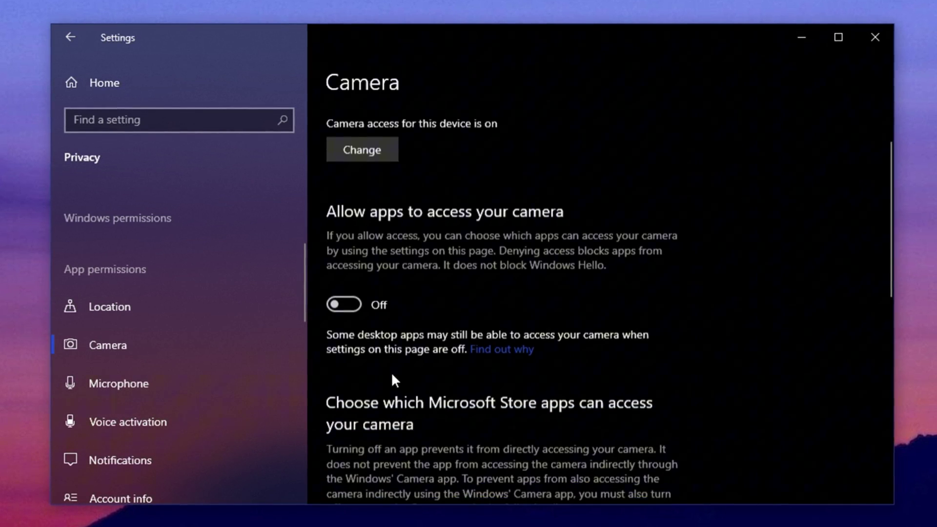
pyautogui.scroll(-2, 375, 259)
pyautogui.scroll(-5, 380, 273)
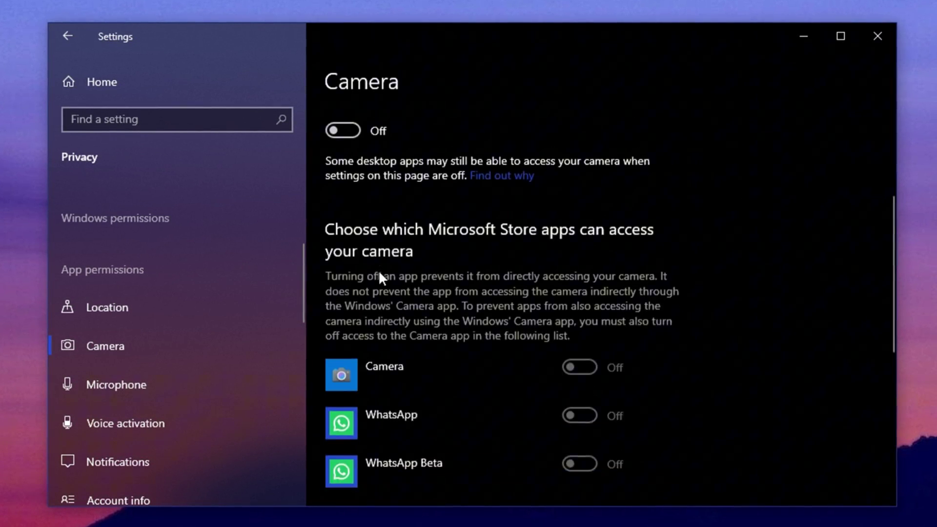
pyautogui.scroll(-4, 378, 270)
pyautogui.scroll(4, 379, 270)
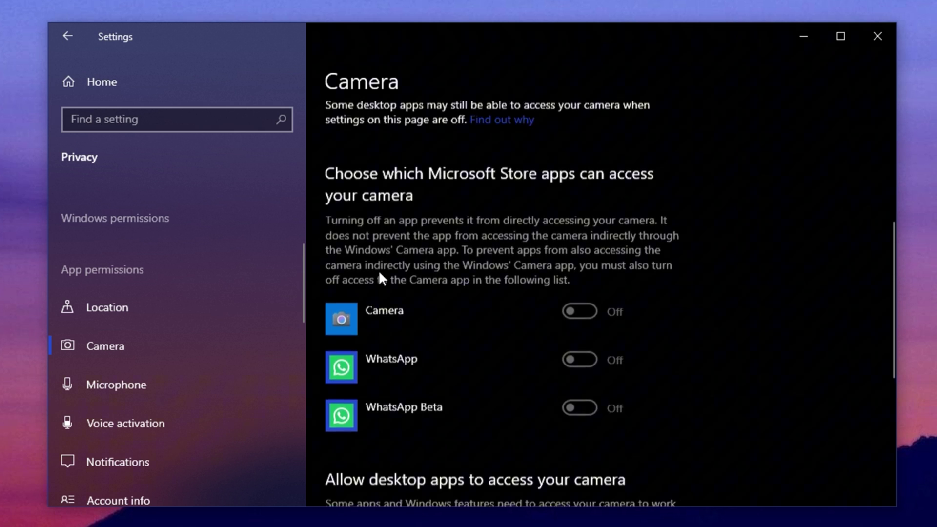
pyautogui.scroll(5, 379, 270)
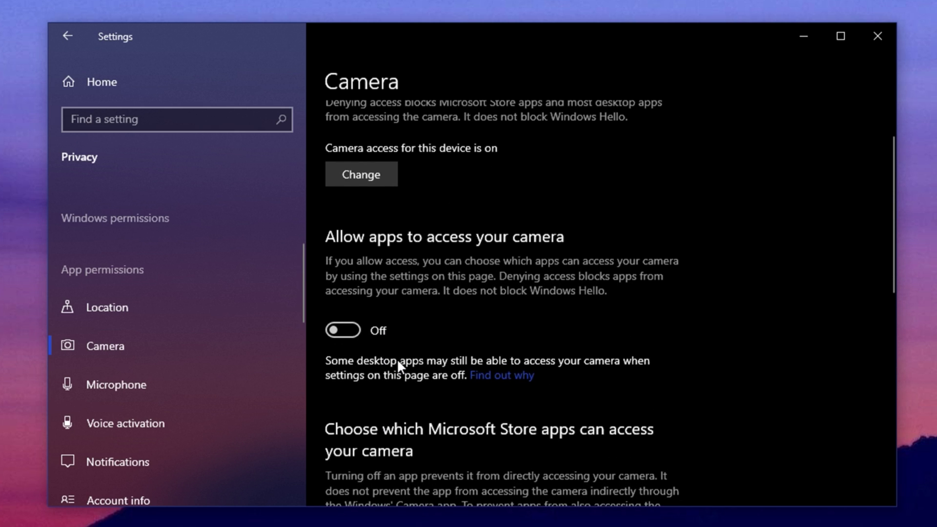
pyautogui.scroll(-7, 397, 360)
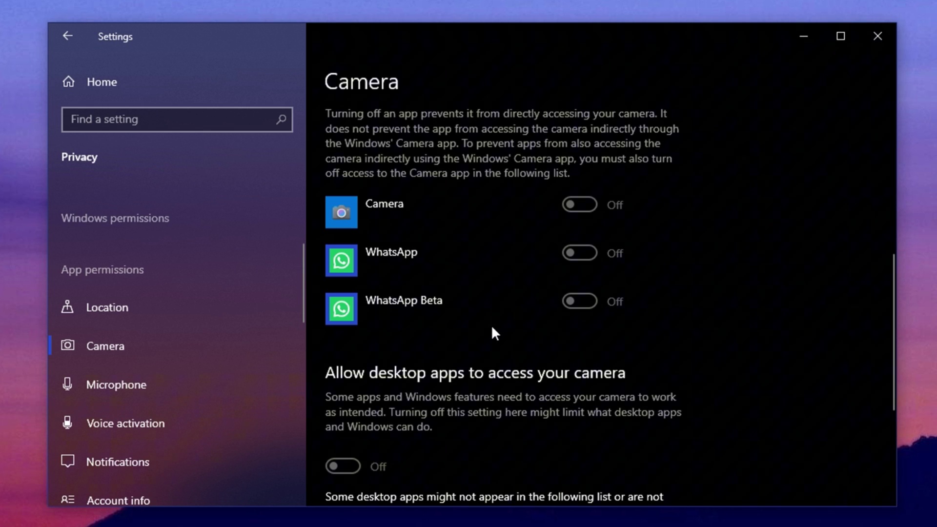
pyautogui.scroll(6, 494, 333)
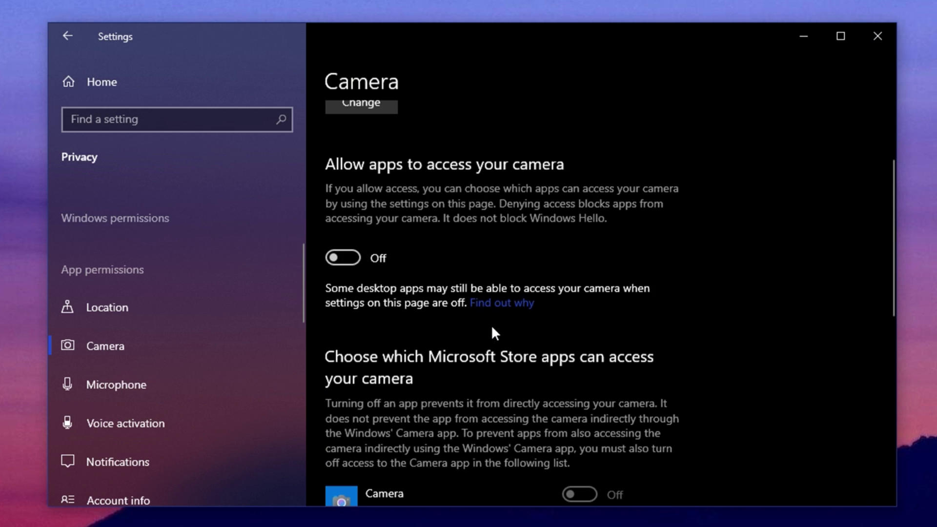
pyautogui.scroll(-1, 147, 423)
# - Confirm app access to notifications is turned off
pyautogui.click(148, 421)
pyautogui.scroll(-3, 397, 343)
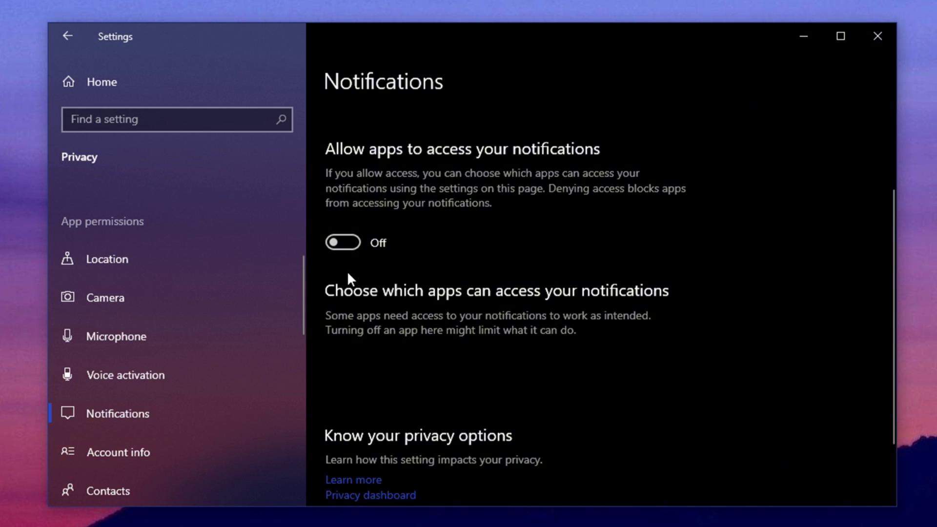
pyautogui.scroll(-4, 231, 365)
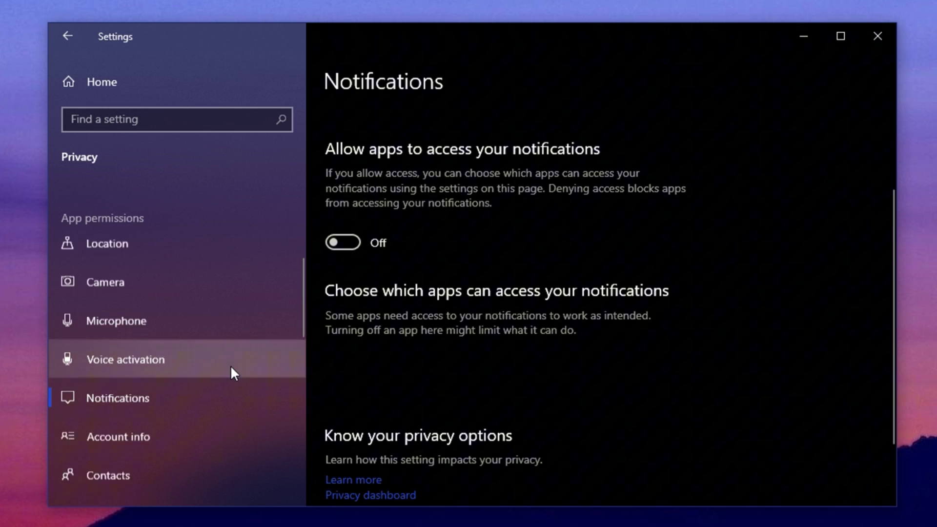
pyautogui.scroll(-2, 191, 412)
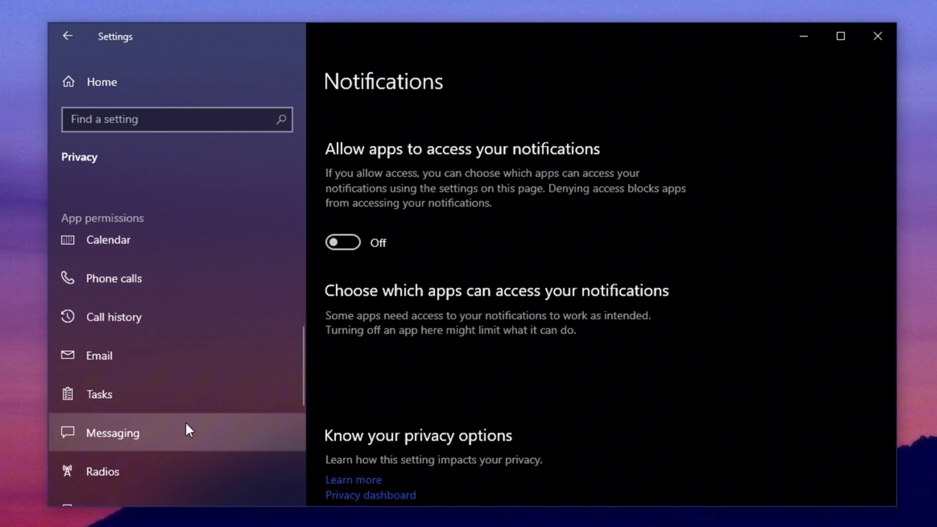
# - Look over the Messaging app permission page
pyautogui.click(185, 427)
pyautogui.scroll(-1, 356, 413)
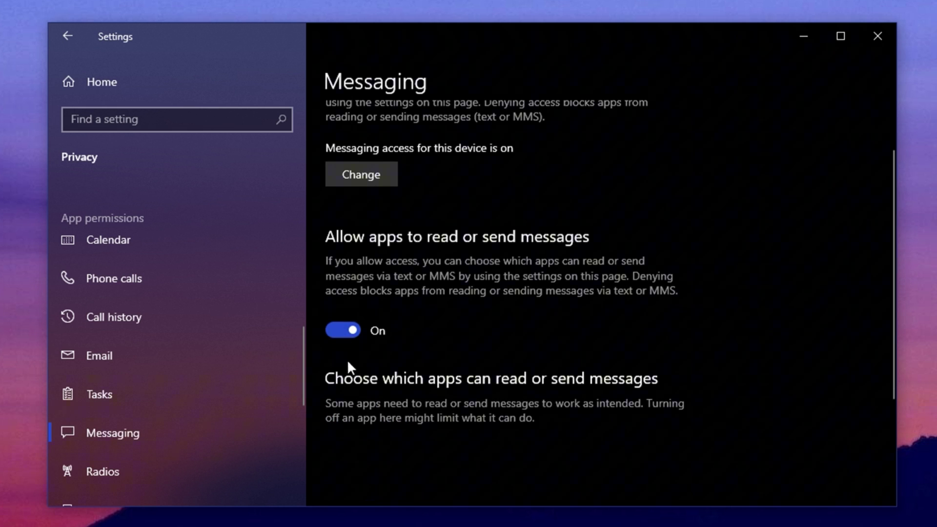
pyautogui.scroll(-3, 344, 365)
pyautogui.scroll(4, 343, 364)
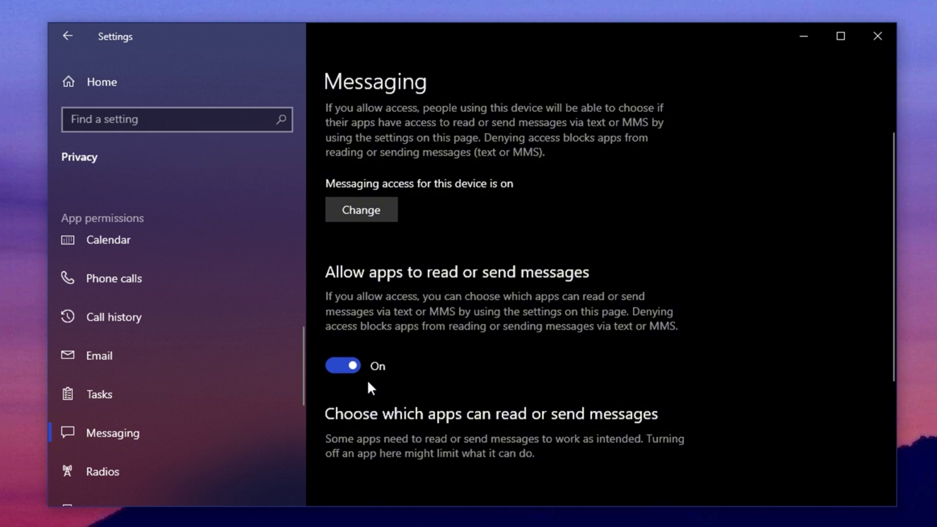
pyautogui.scroll(-3, 183, 419)
# - Review Radios app access, then move on to the Email permission page
pyautogui.click(176, 327)
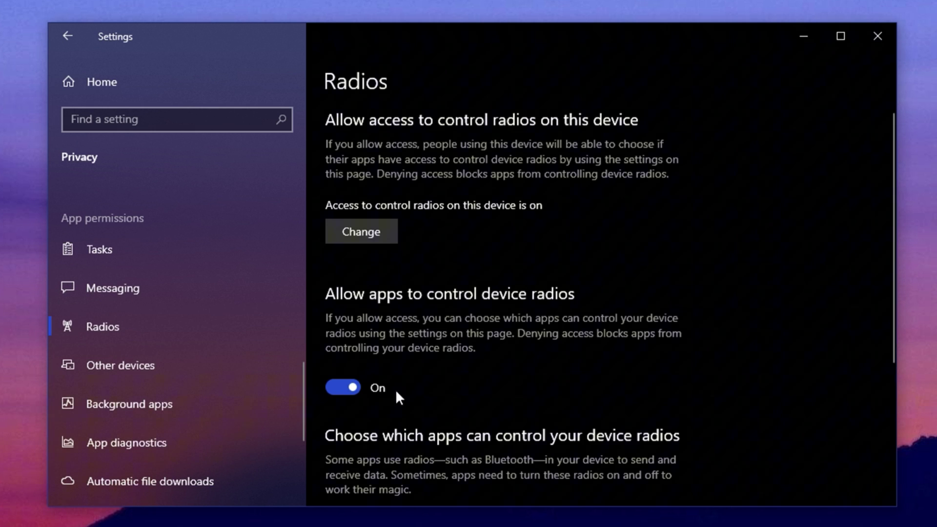
pyautogui.scroll(-3, 384, 409)
pyautogui.scroll(3, 383, 407)
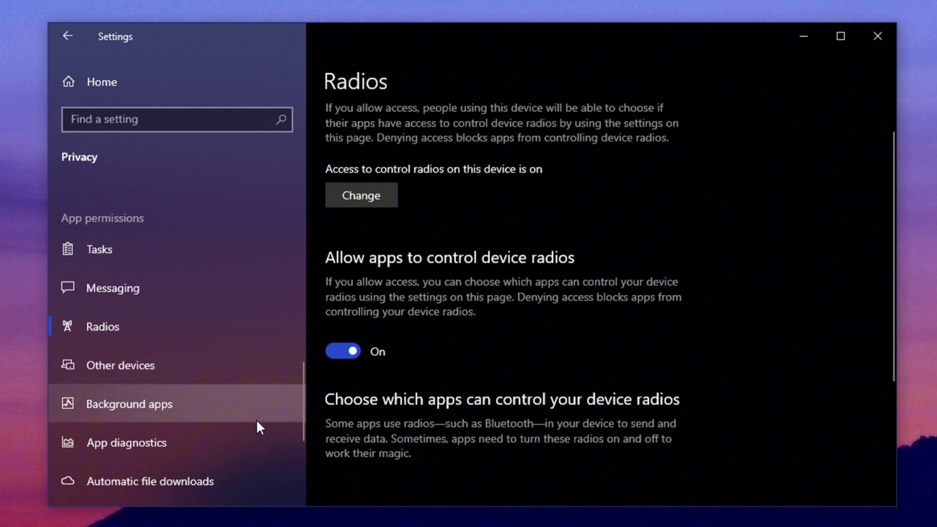
pyautogui.scroll(-5, 256, 420)
pyautogui.scroll(7, 250, 425)
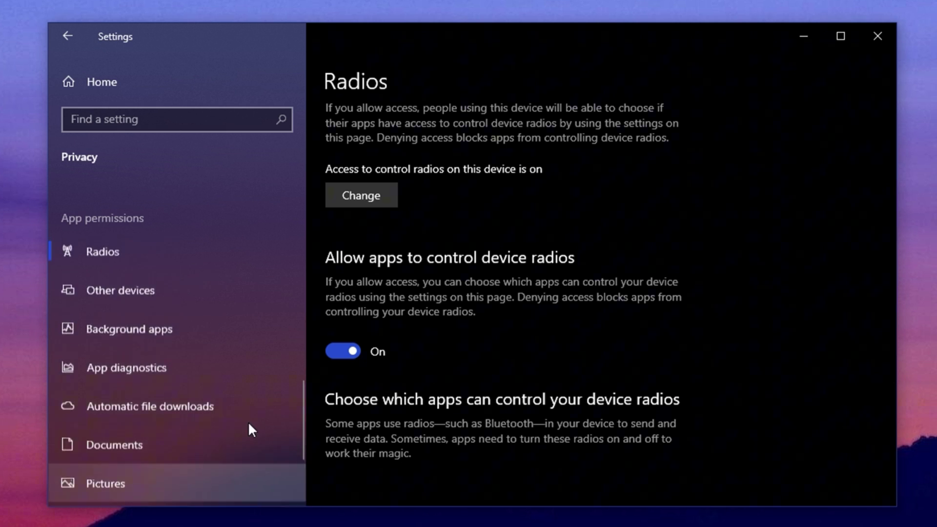
pyautogui.scroll(2, 247, 427)
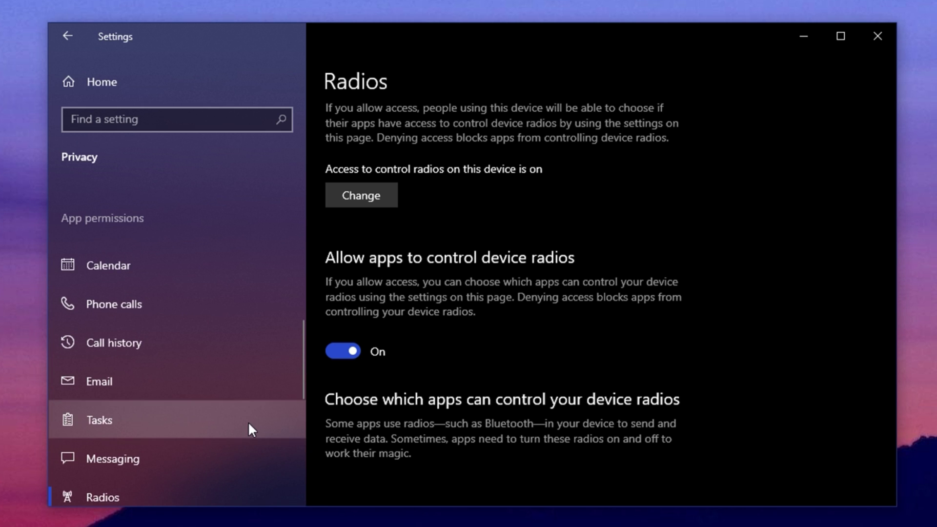
pyautogui.click(162, 377)
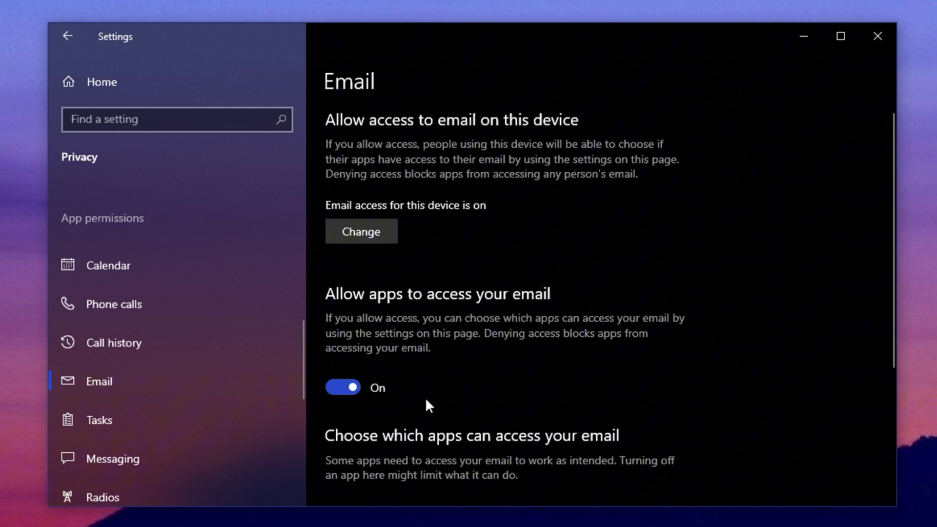
# - Open Apps & features and scroll through the installed apps list
pyautogui.click(116, 92)
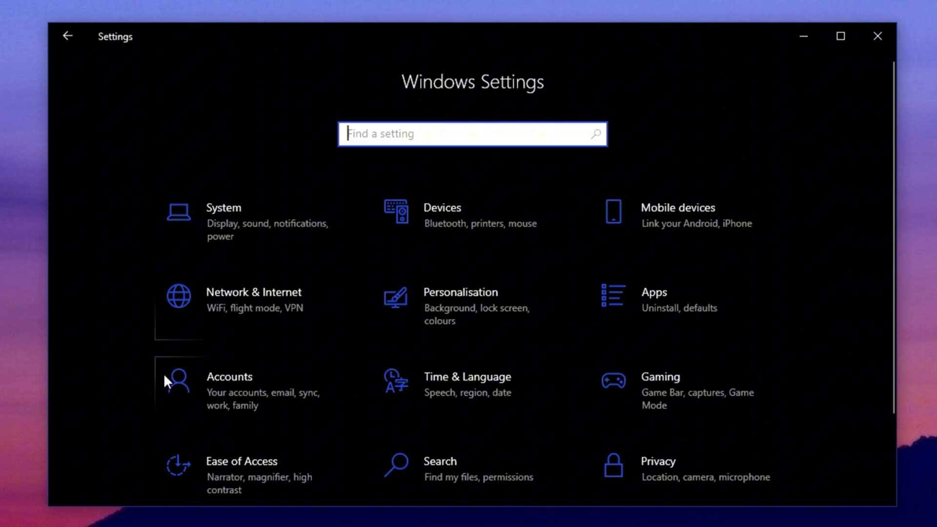
pyautogui.click(635, 316)
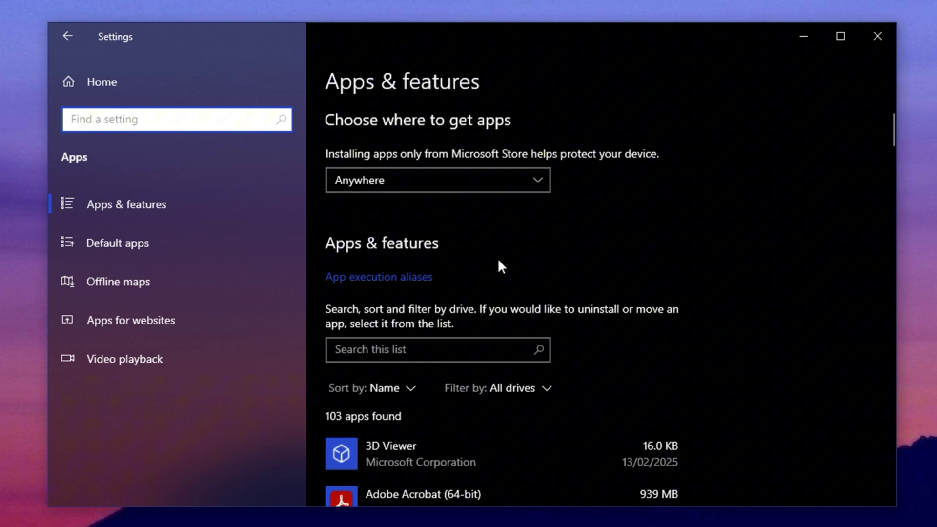
pyautogui.scroll(-7, 498, 260)
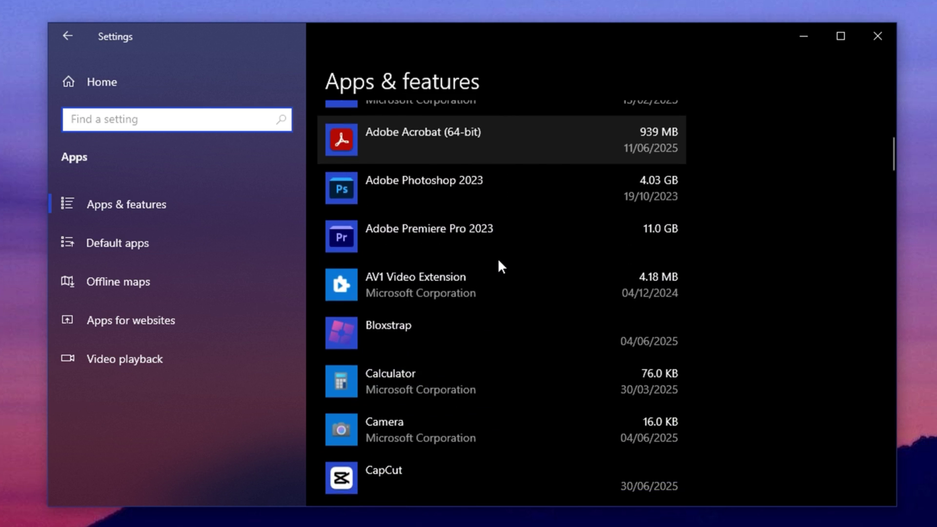
pyautogui.scroll(-10, 501, 266)
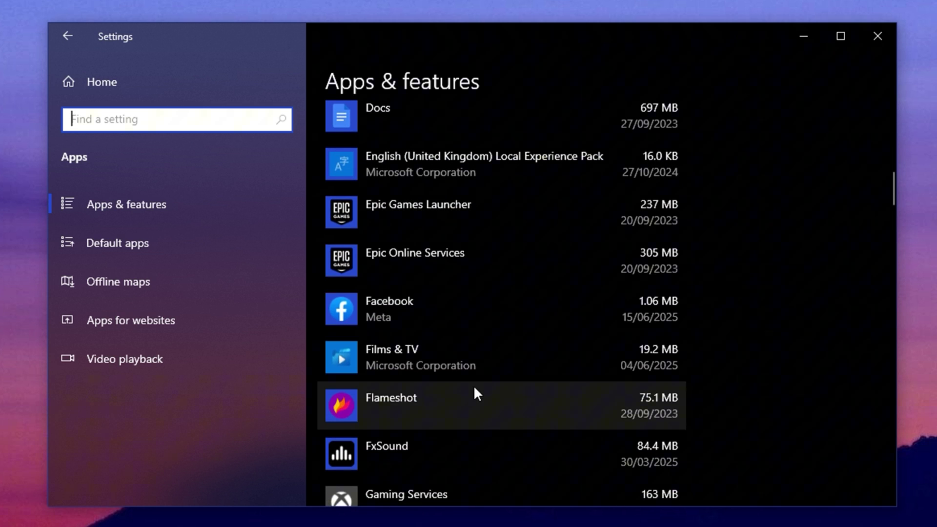
pyautogui.scroll(-9, 476, 390)
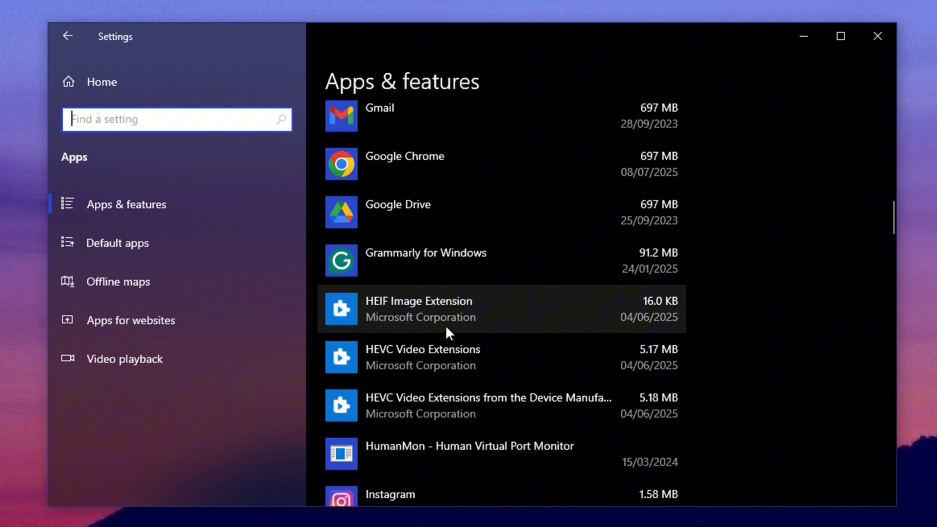
pyautogui.scroll(-3, 512, 306)
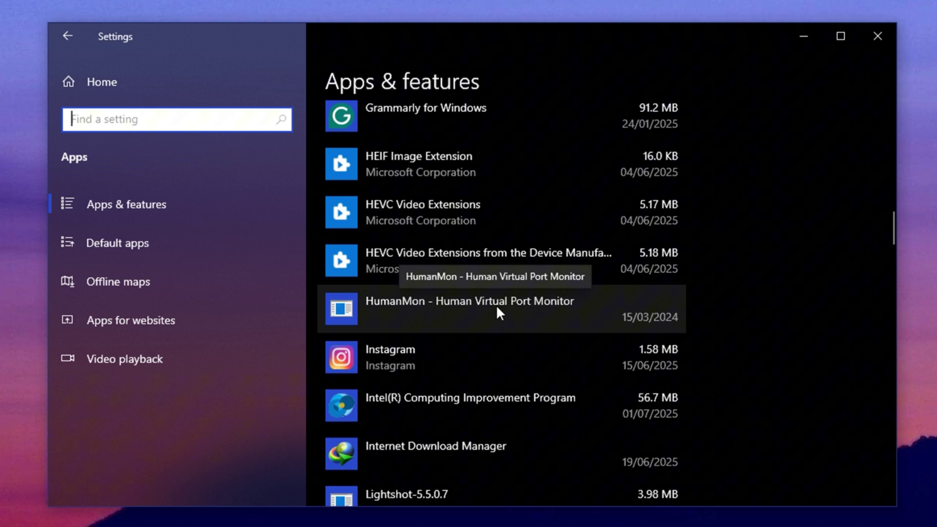
# - Show the Uninstall options for HumanMon, Intel Computing Improvement Program and Lightshot
pyautogui.click(496, 305)
pyautogui.scroll(-3, 496, 304)
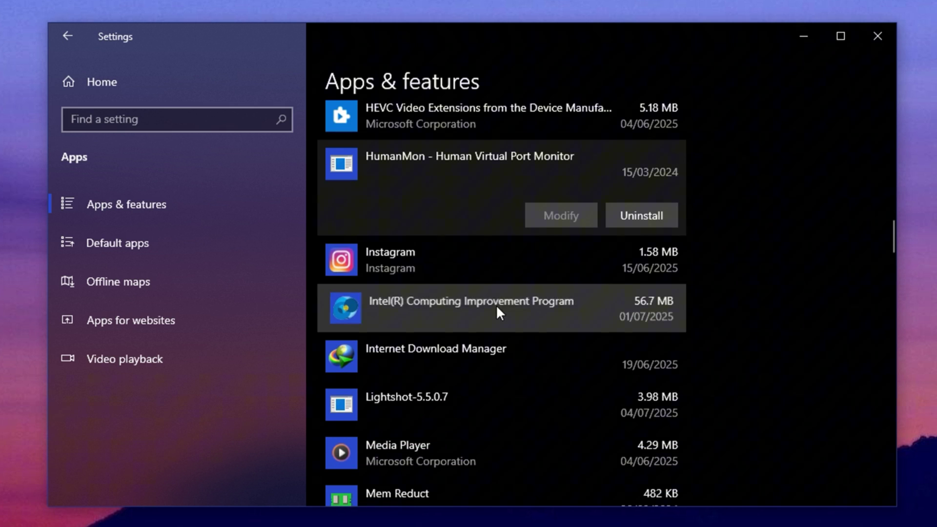
pyautogui.click(495, 305)
pyautogui.scroll(-3, 495, 304)
pyautogui.click(514, 288)
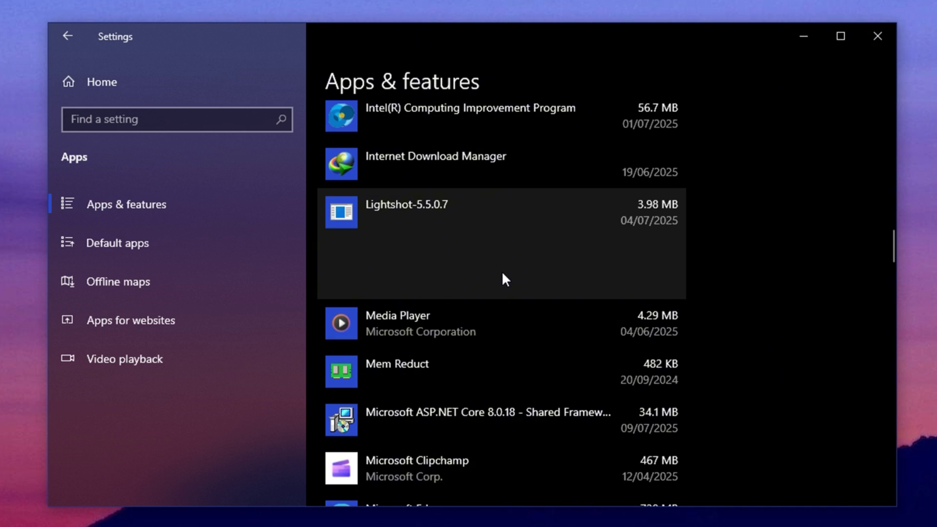
pyautogui.scroll(-12, 508, 262)
pyautogui.scroll(-9, 492, 329)
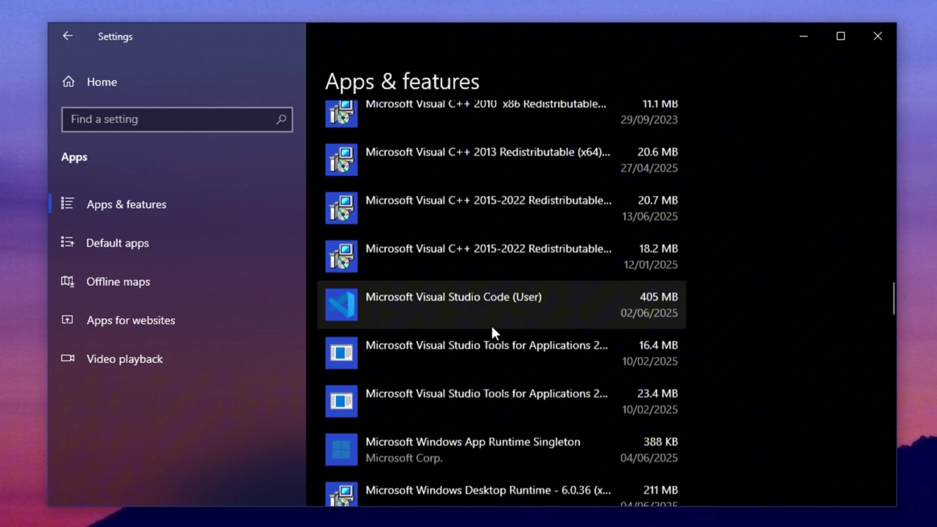
pyautogui.scroll(20, 492, 329)
pyautogui.scroll(6, 491, 323)
pyautogui.click(490, 324)
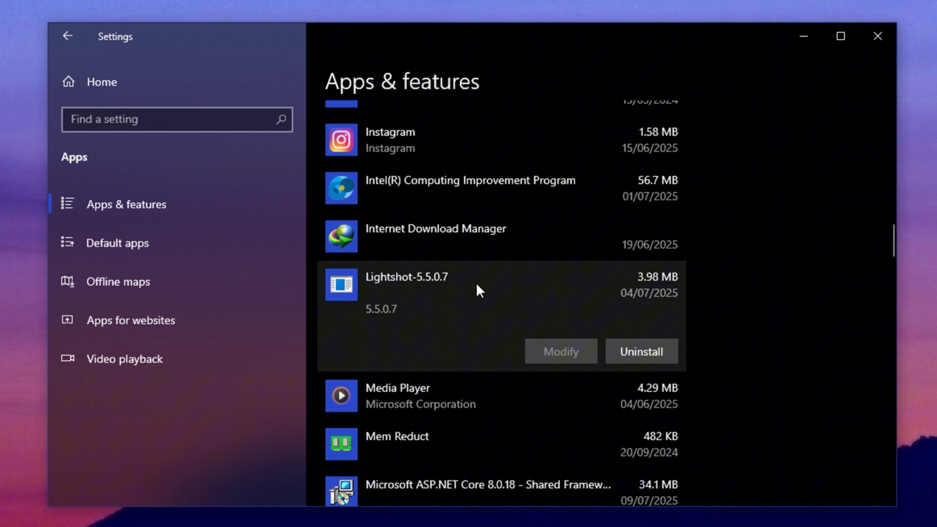
pyautogui.scroll(6, 476, 282)
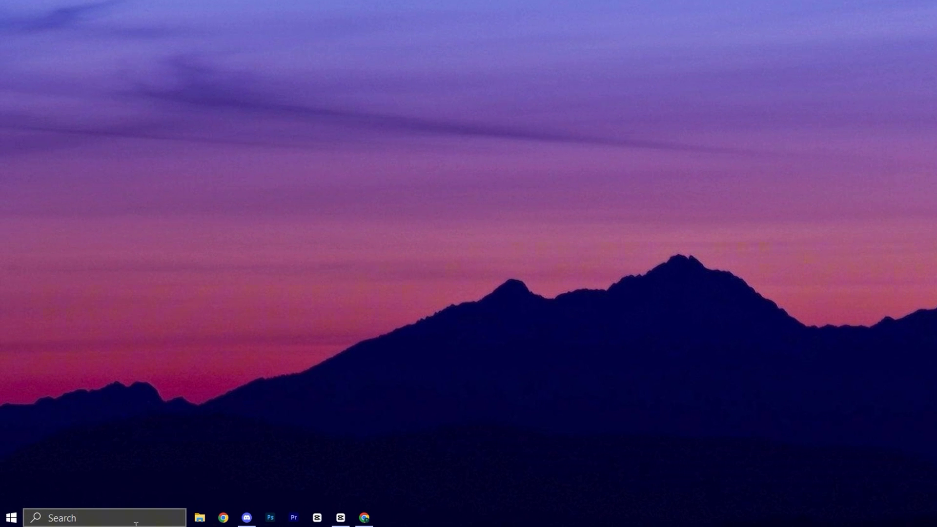
# - Search 'power' and switch the active power plan to Ultimate Performance
pyautogui.press('super+s')
pyautogui.write('po')
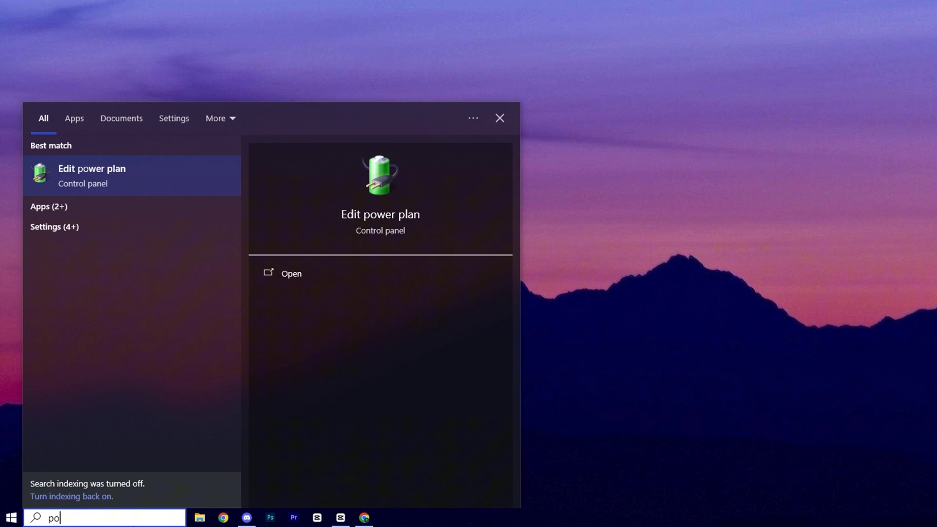
pyautogui.write('wer')
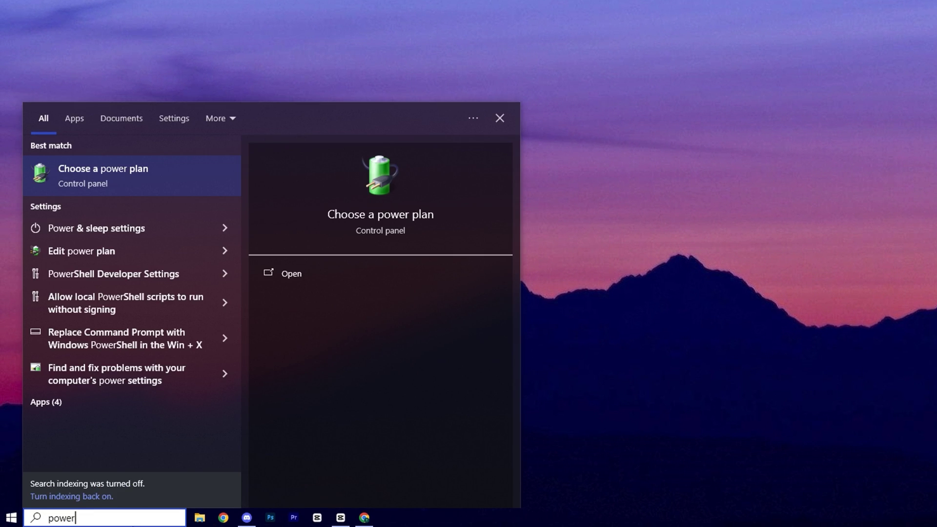
pyautogui.click(158, 188)
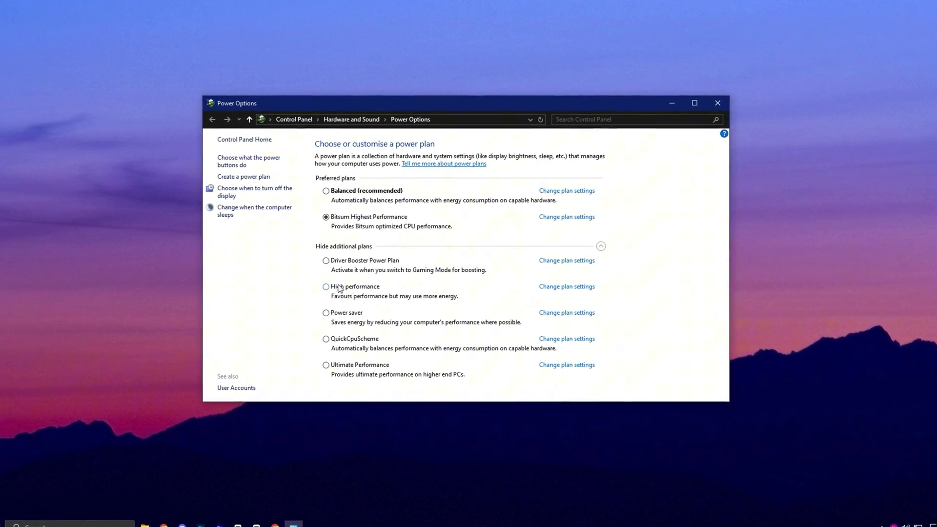
pyautogui.click(341, 366)
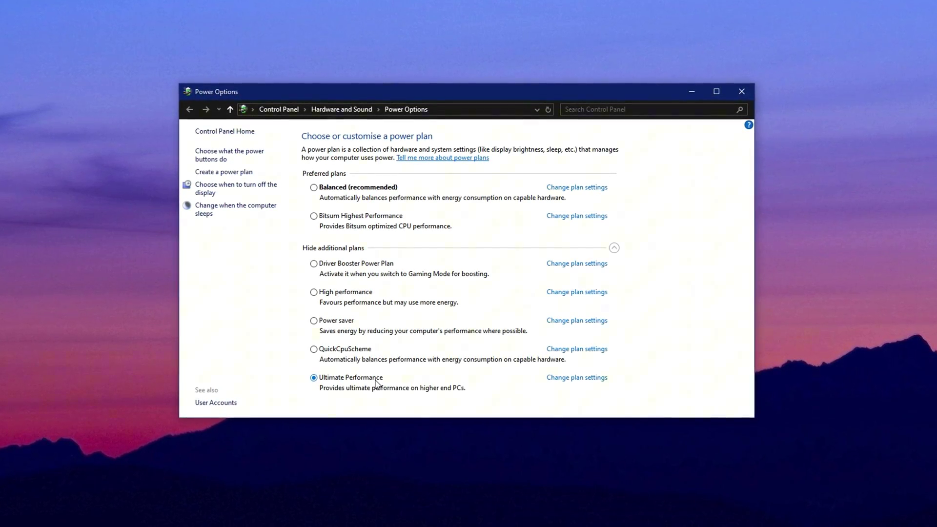
# - Open the advanced power settings for the Ultimate Performance plan and centre the dialog
pyautogui.click(576, 381)
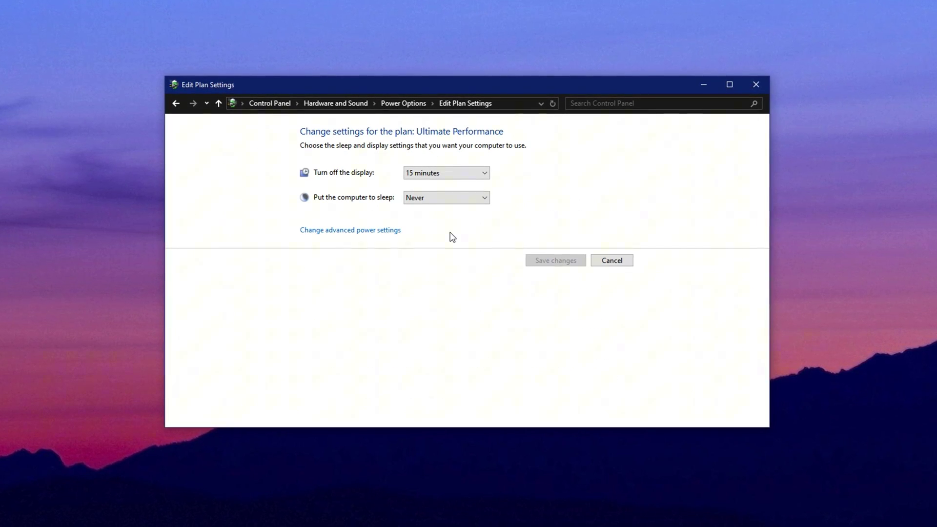
pyautogui.click(330, 236)
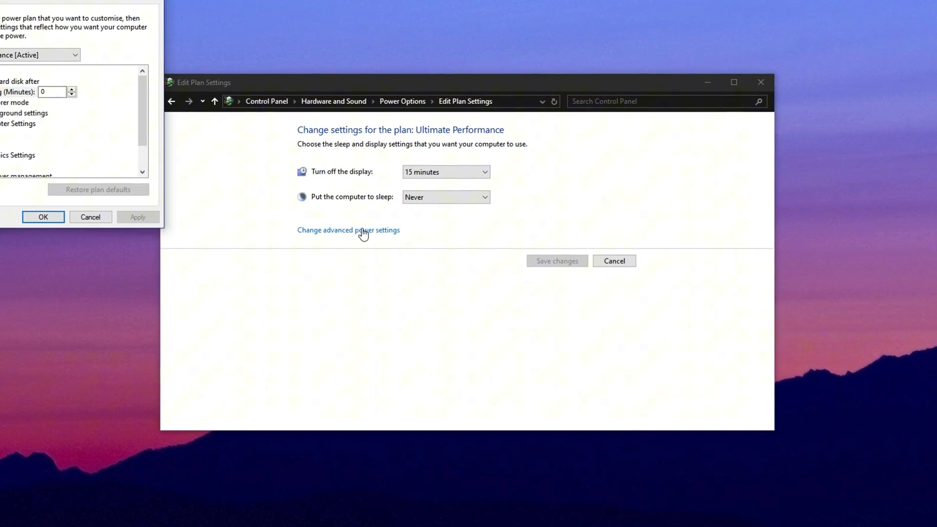
pyautogui.moveTo(23, 0); pyautogui.dragTo(465, 129)
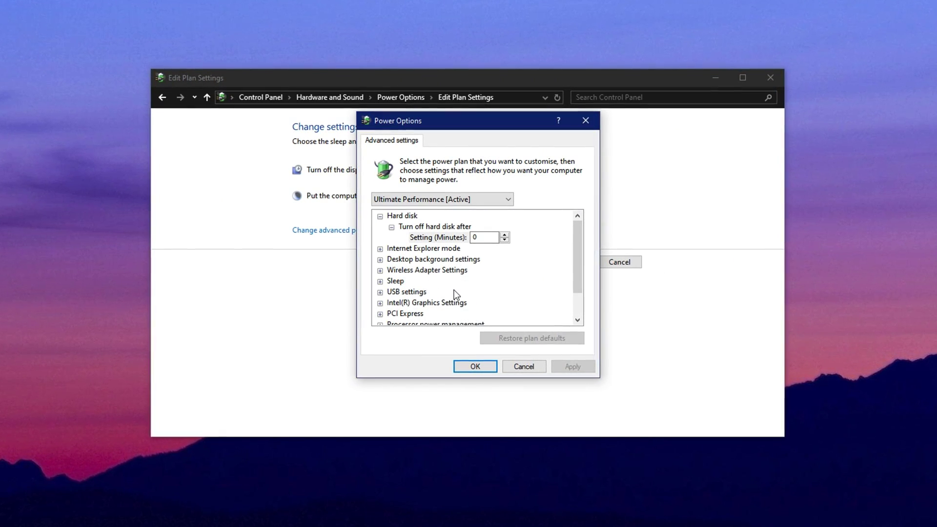
# - Expand PCI Express to confirm Link State Power Management is Off
pyautogui.scroll(-1, 454, 291)
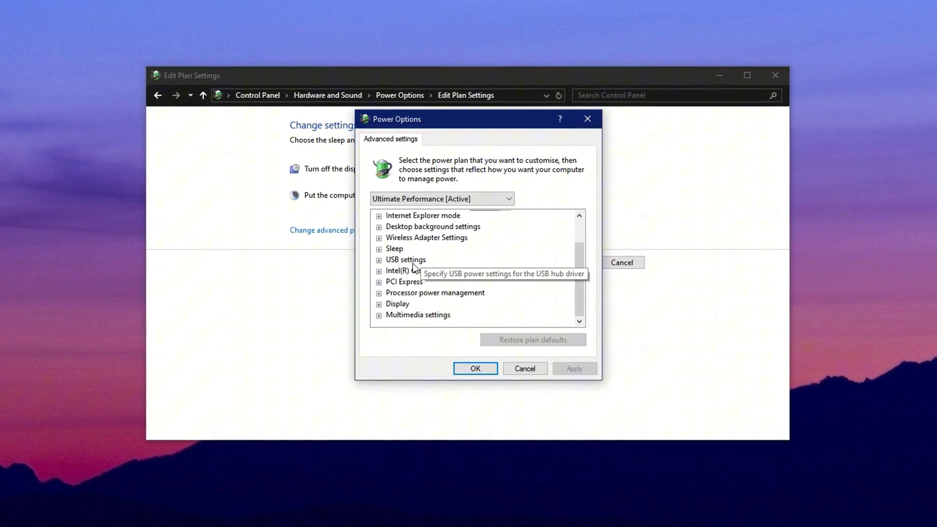
pyautogui.scroll(1, 412, 267)
pyautogui.doubleClick(408, 317)
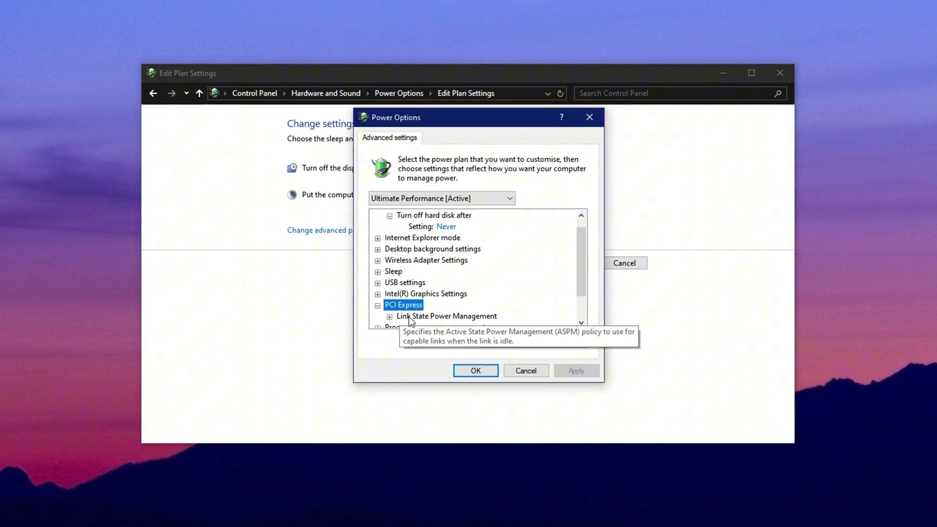
pyautogui.doubleClick(409, 317)
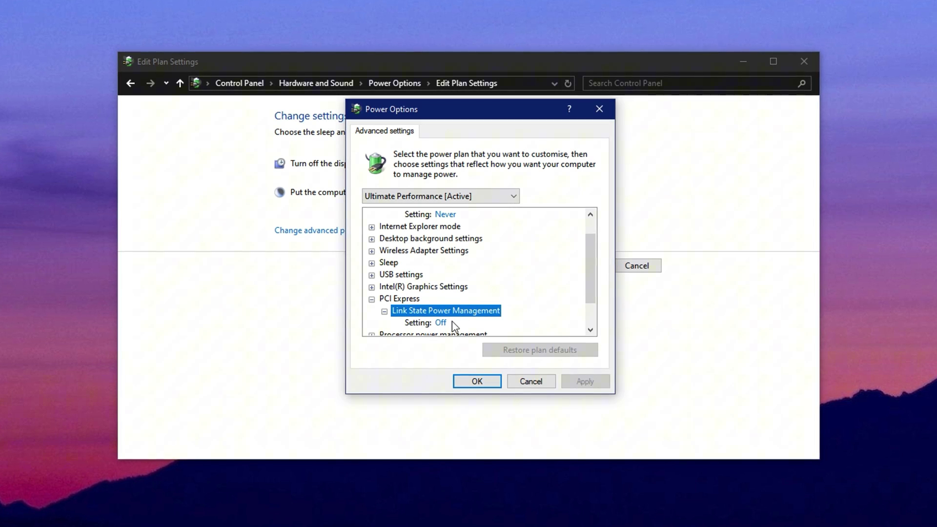
pyautogui.scroll(-1, 452, 321)
# - Verify both processor core parking minimum cores values read 100%, then close with OK
pyautogui.doubleClick(430, 299)
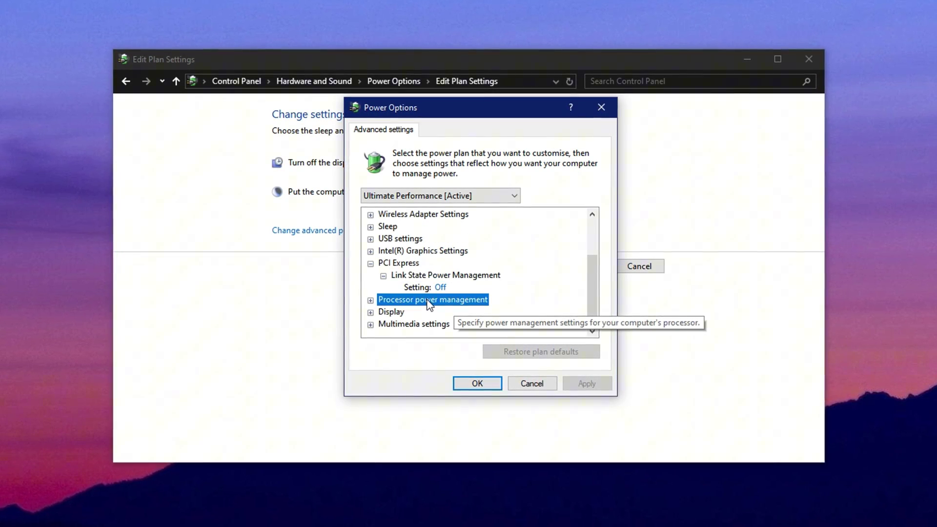
pyautogui.doubleClick(452, 262)
pyautogui.doubleClick(454, 289)
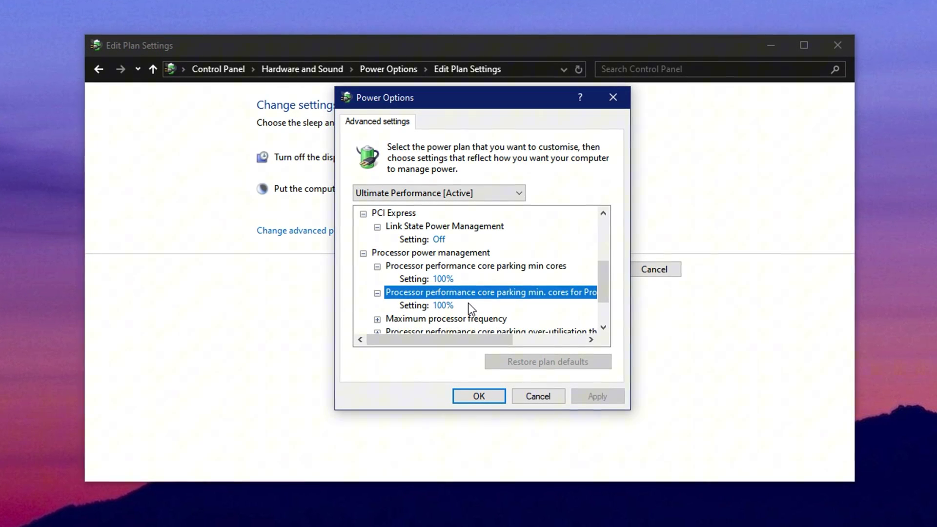
pyautogui.moveTo(432, 291)
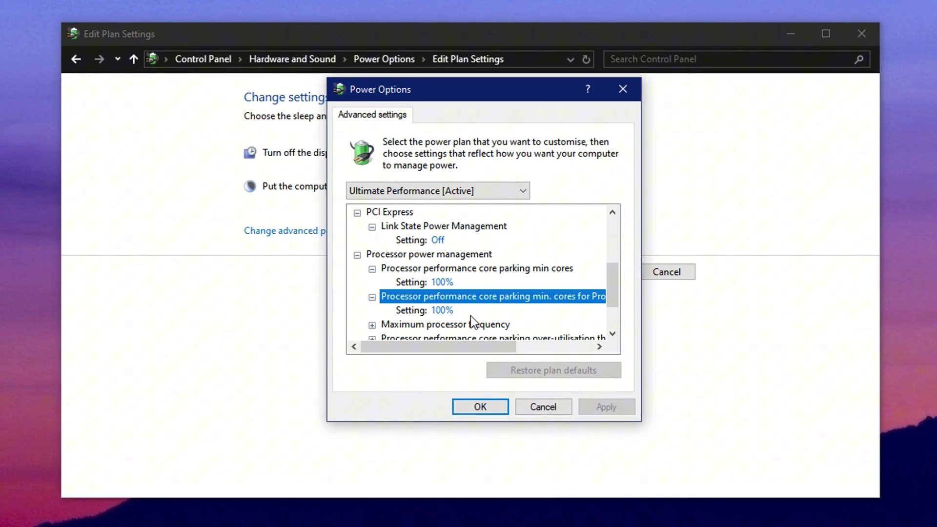
pyautogui.click(467, 413)
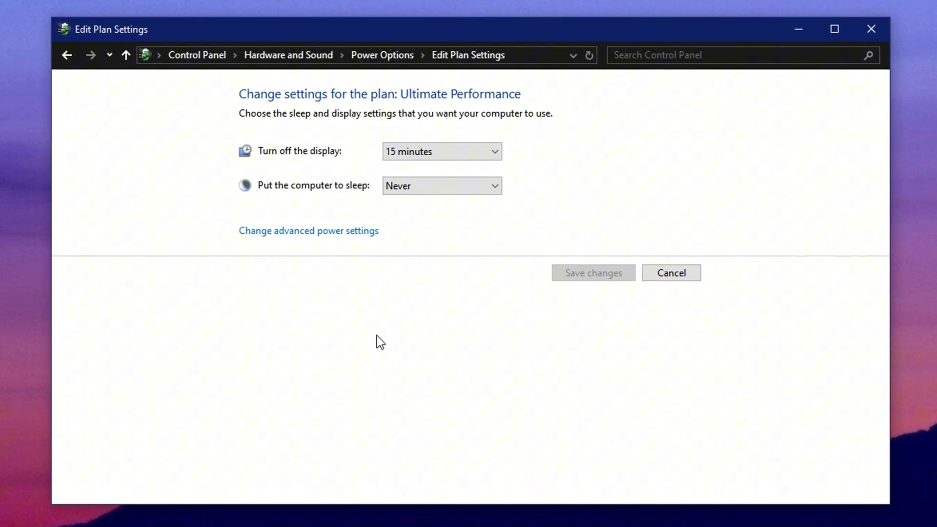
# - Go back from Edit Plan Settings to the Power Options plan list
pyautogui.hotkey('alt', 'Left')
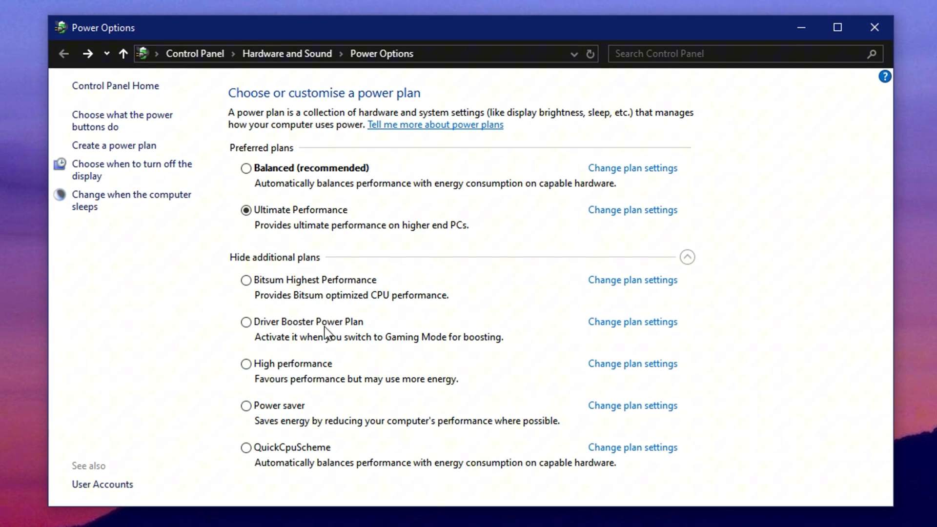